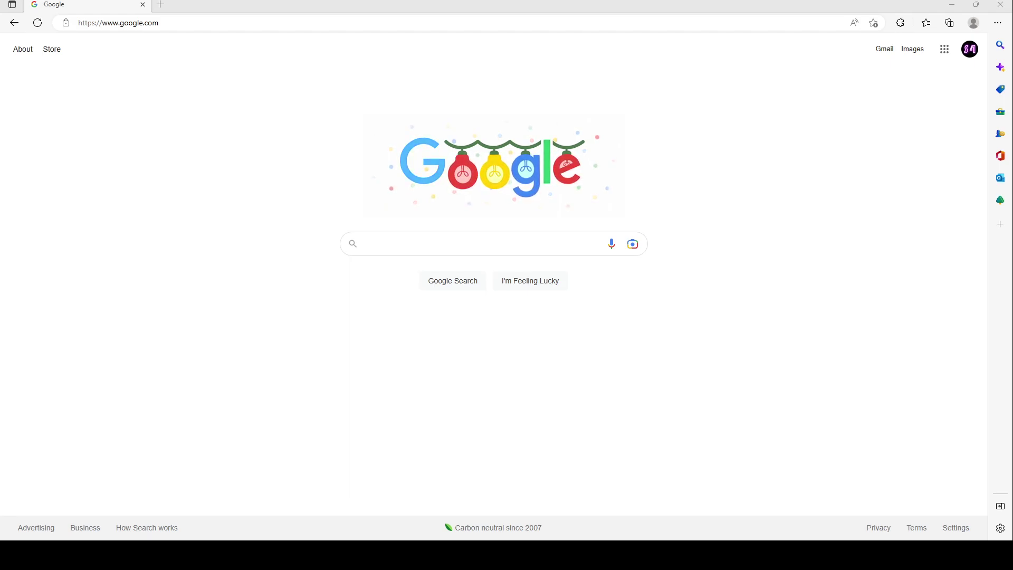
Find the Default Texture Pack template on texture-packs.com and download its Java Edition 1.19.X version.
click(482, 251)
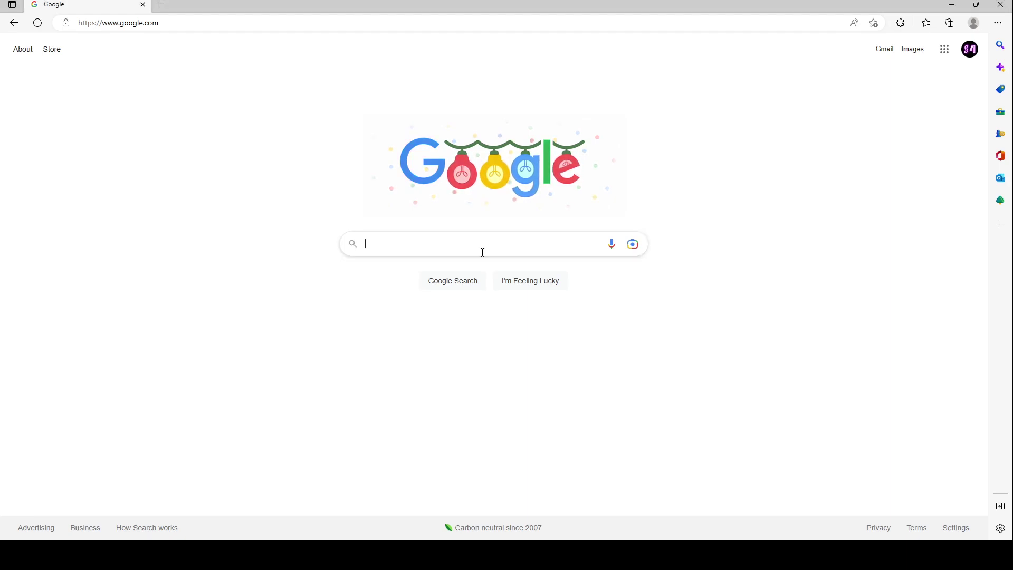
click(459, 265)
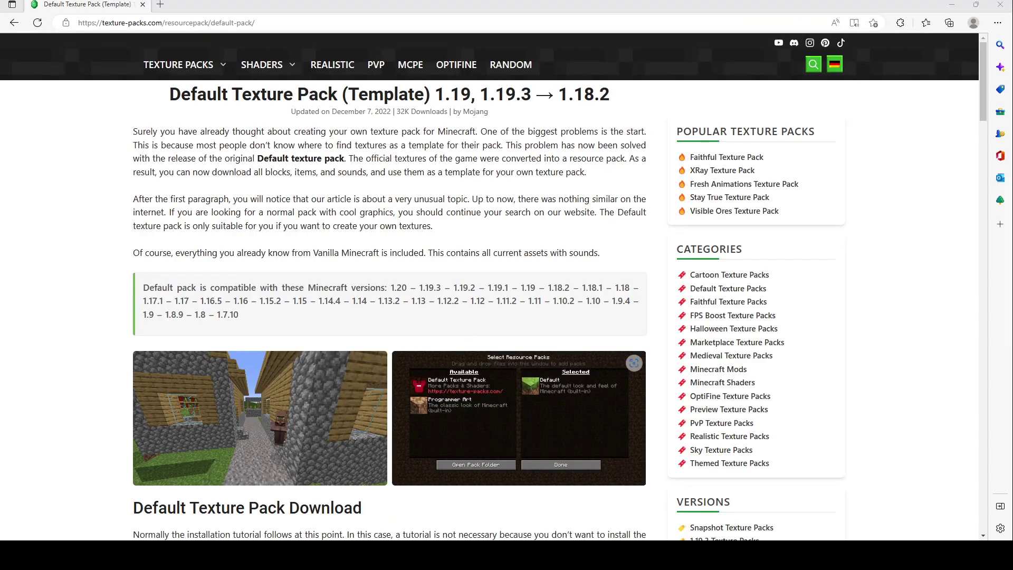
scroll(484, 188, down, 1)
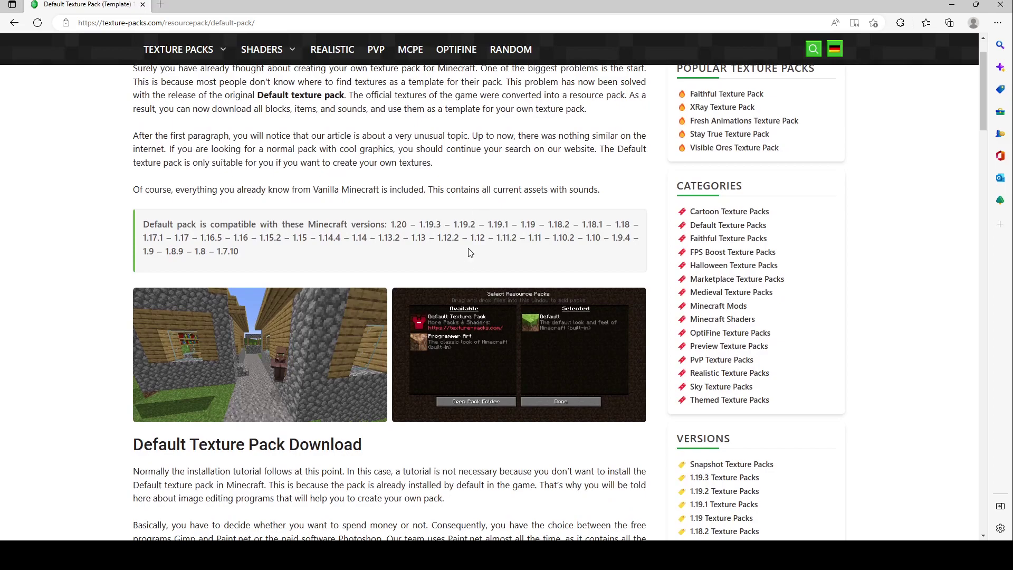
scroll(470, 253, up, 1)
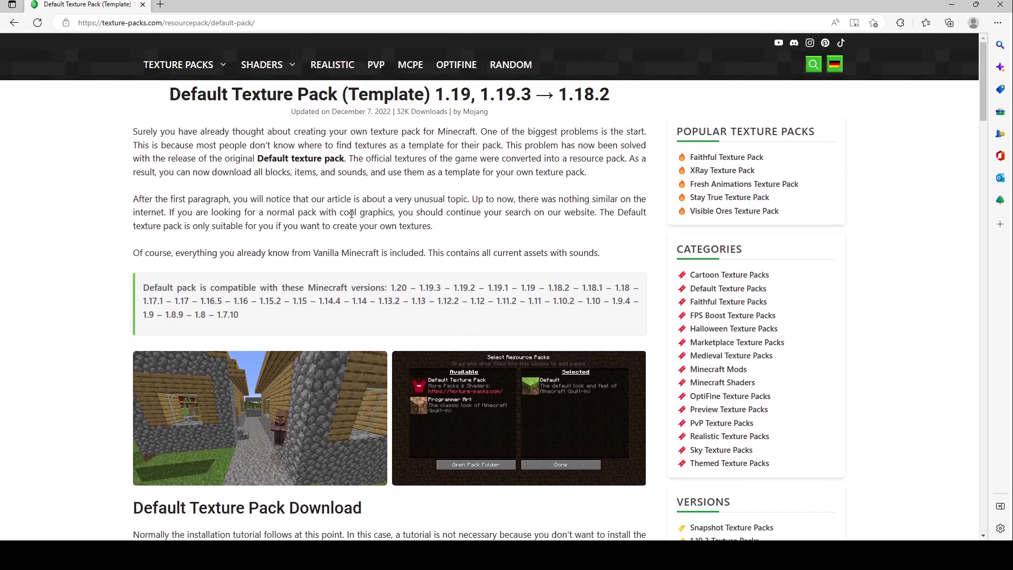
scroll(345, 219, down, 8)
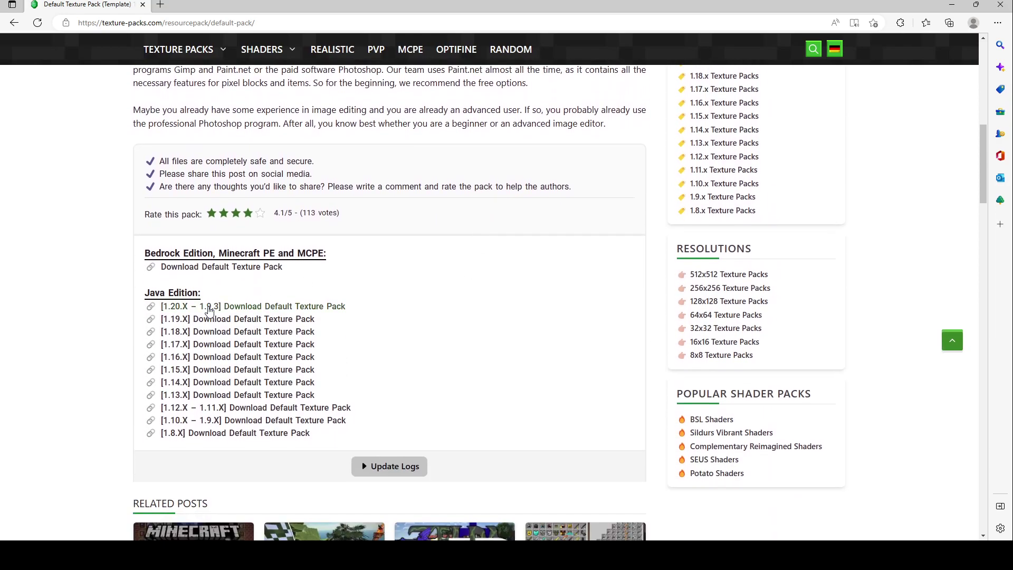
click(236, 319)
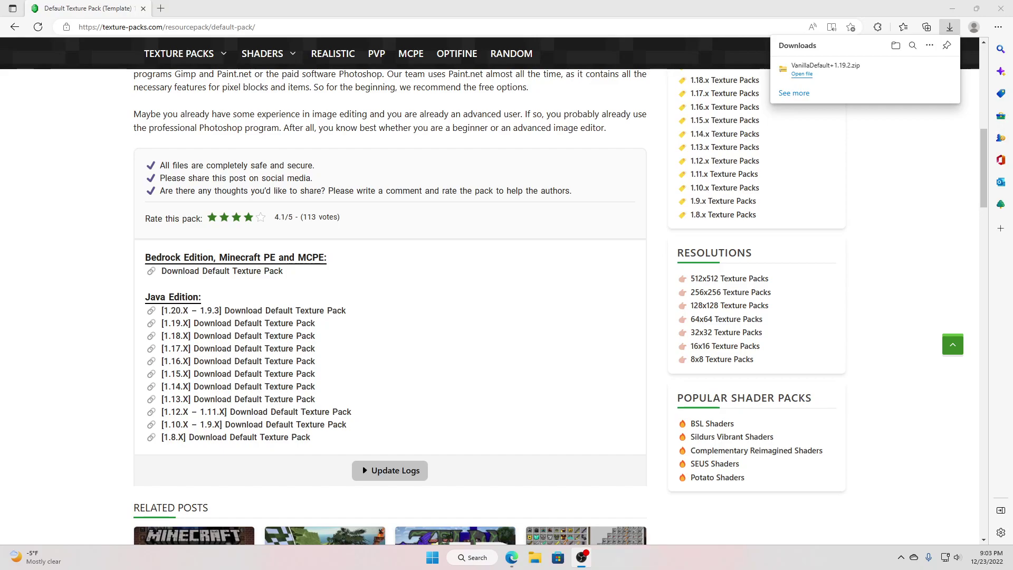
Extract the VanillaDefault+1.19.2 archive from the Downloads folder in File Explorer, keeping the suggested destination.
click(535, 557)
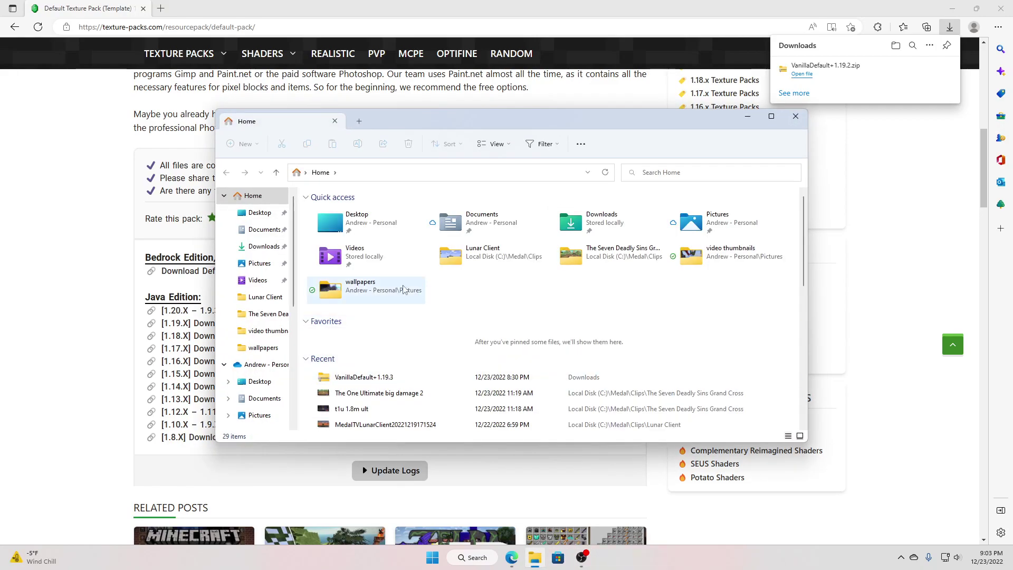
click(266, 244)
right_click(334, 226)
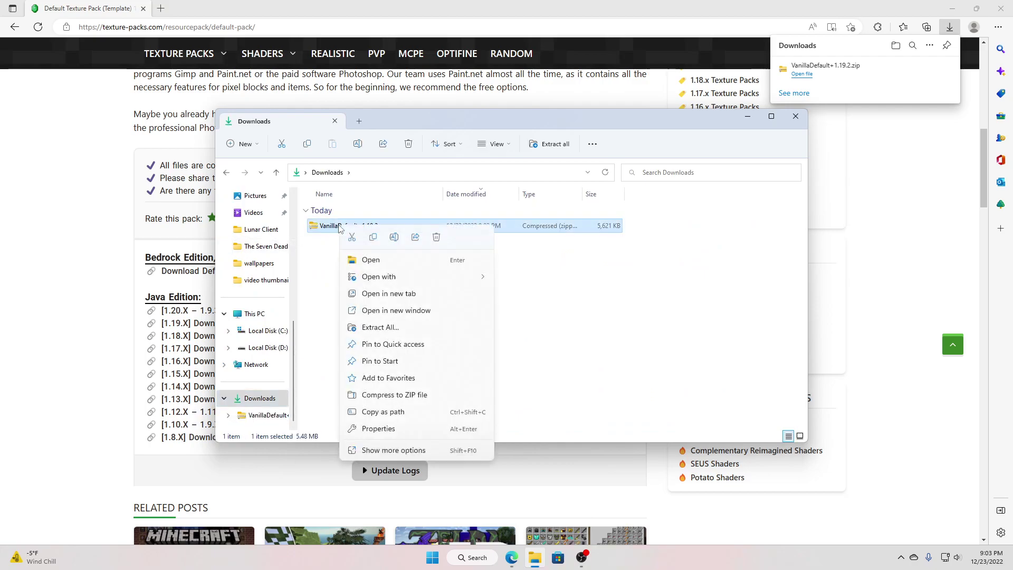
click(382, 327)
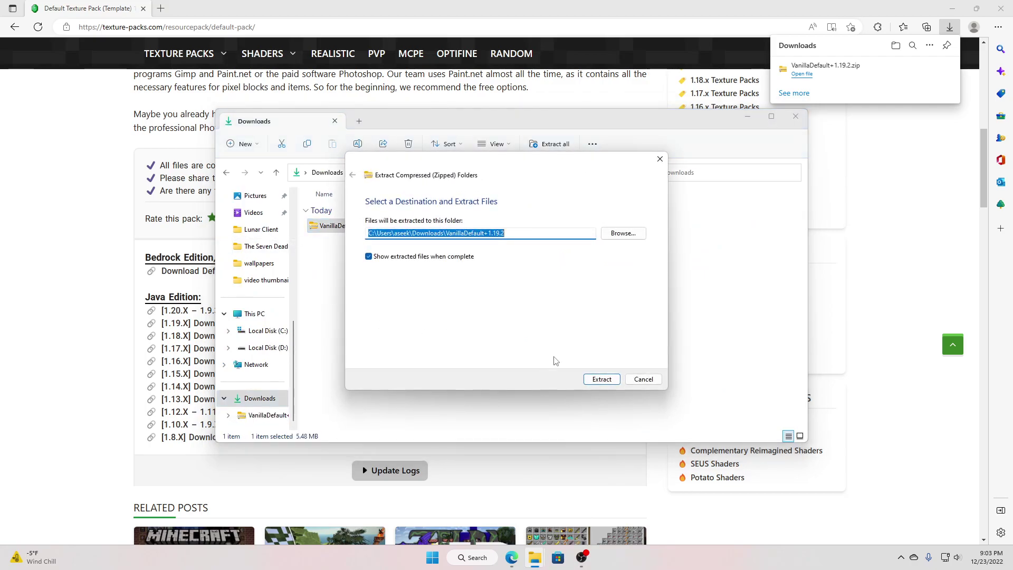
click(607, 379)
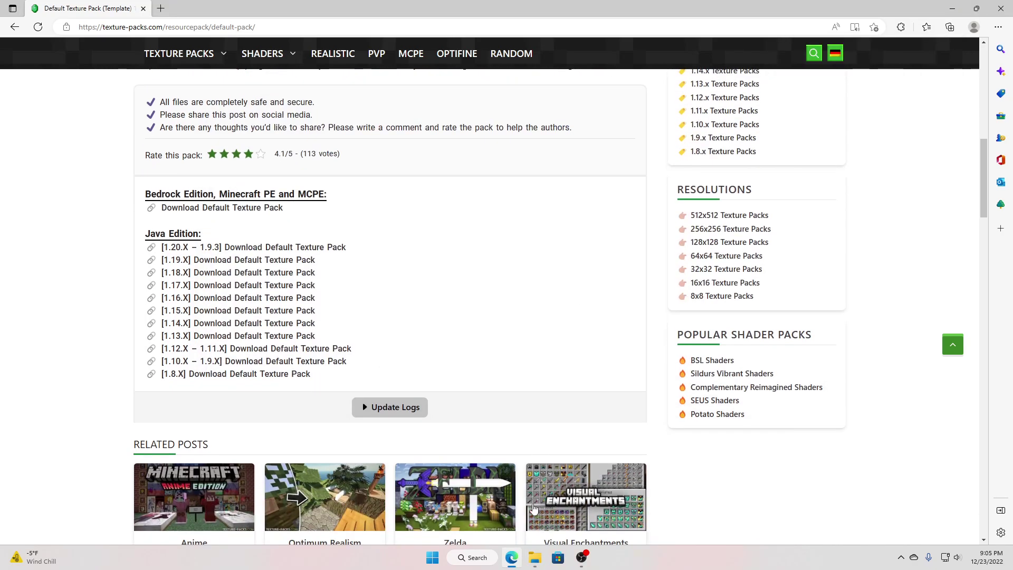
Delete the VanillaDefault+1.19.2 zip archive from the Downloads folder, keeping the extracted folder.
click(535, 558)
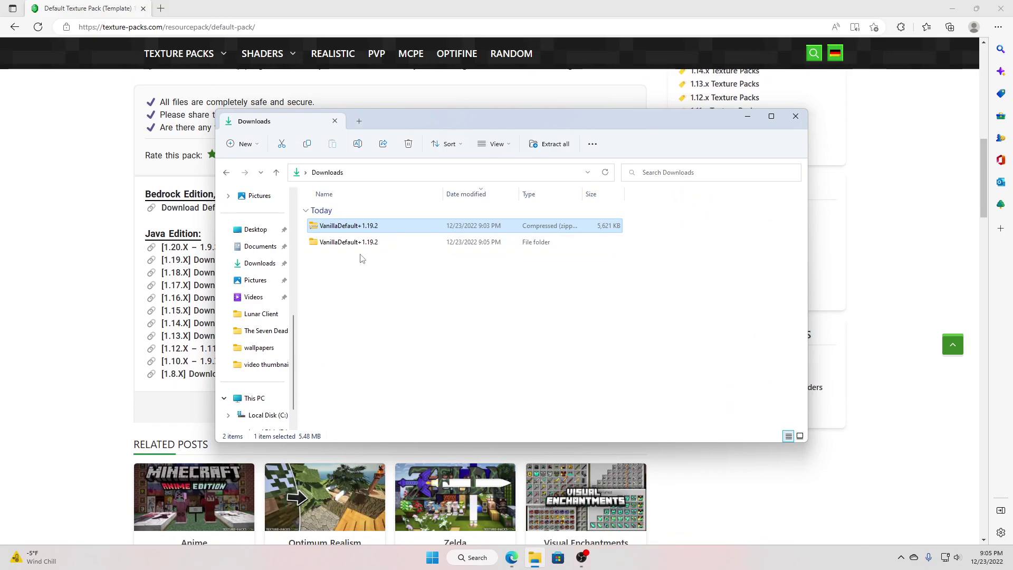
right_click(328, 227)
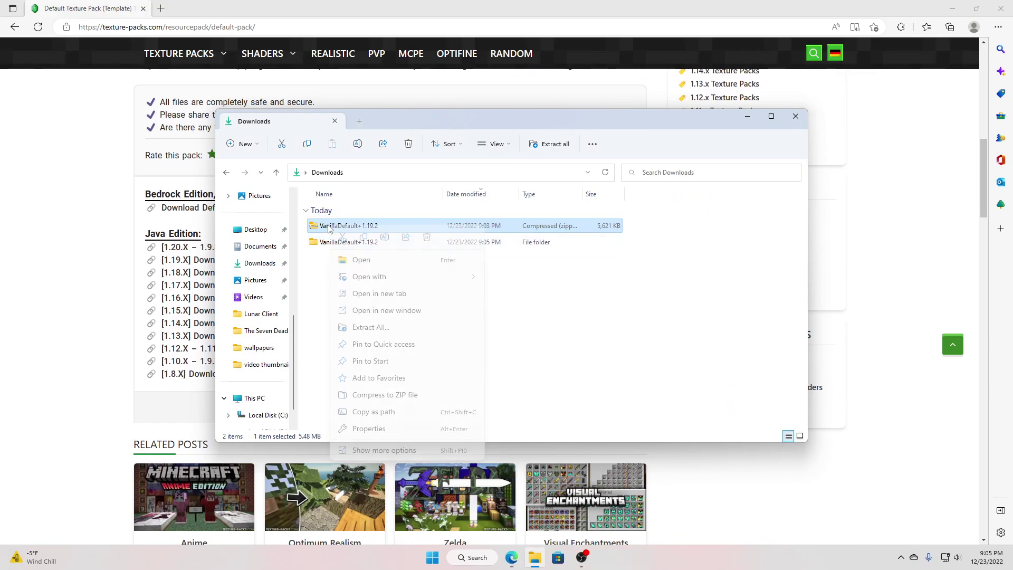
click(427, 237)
Delete the pack PNG image inside the extracted VanillaDefault+1.19.2 folder.
double_click(384, 232)
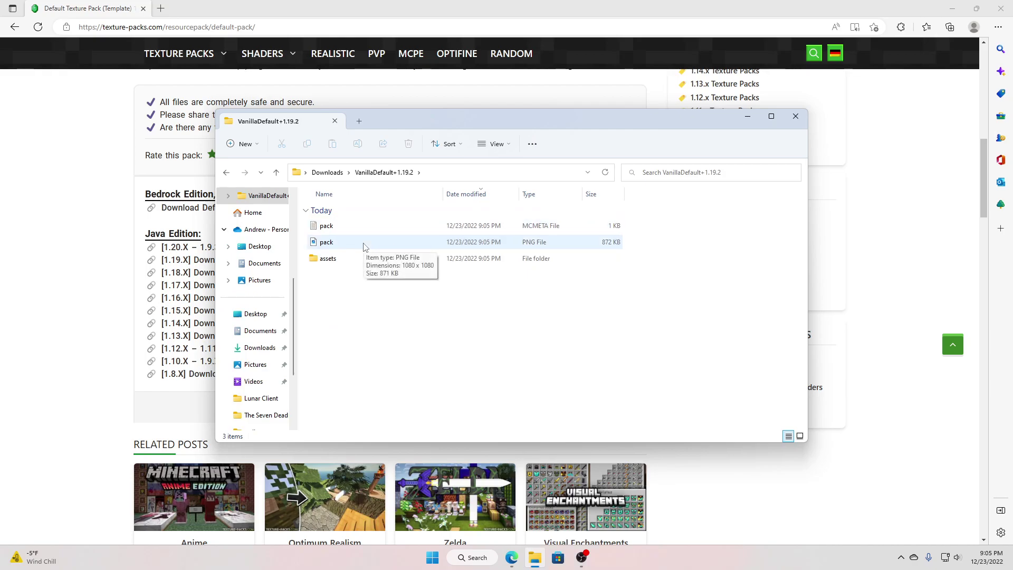
right_click(383, 245)
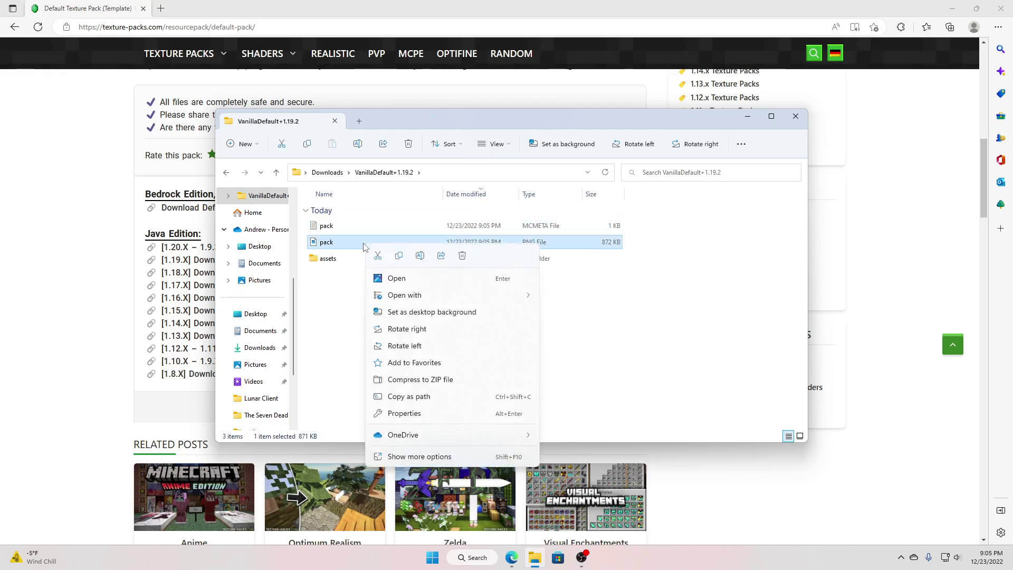
click(467, 257)
Search Bing Images for "minecraft sword png" in a new Edge tab.
click(160, 9)
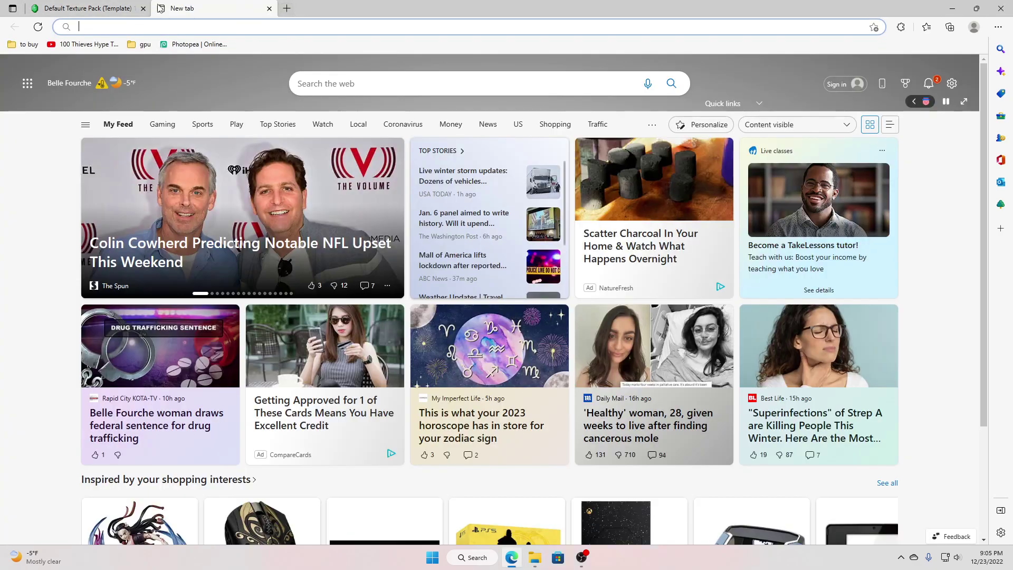
text(minecraft s)
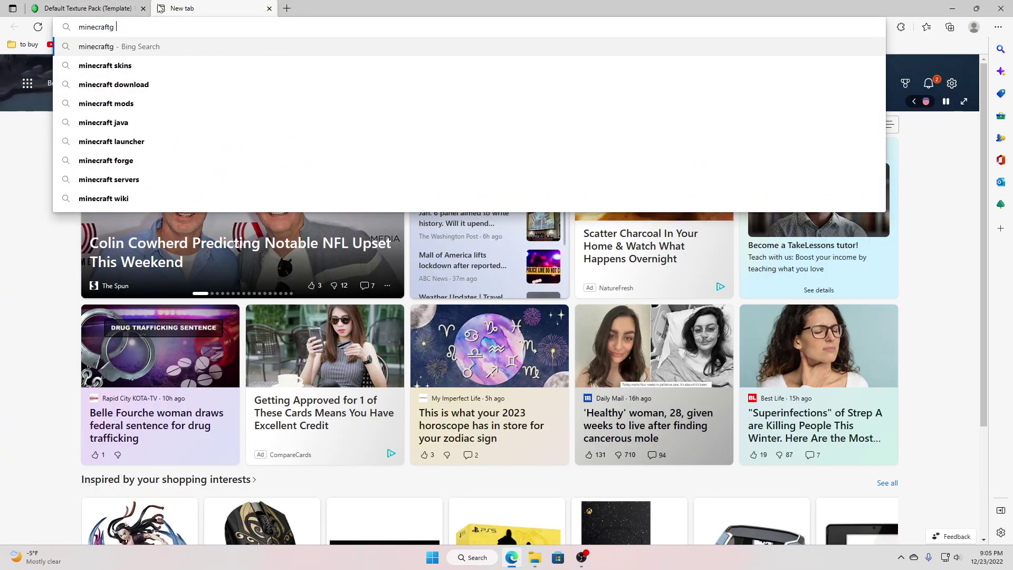
text(word)
key(Return)
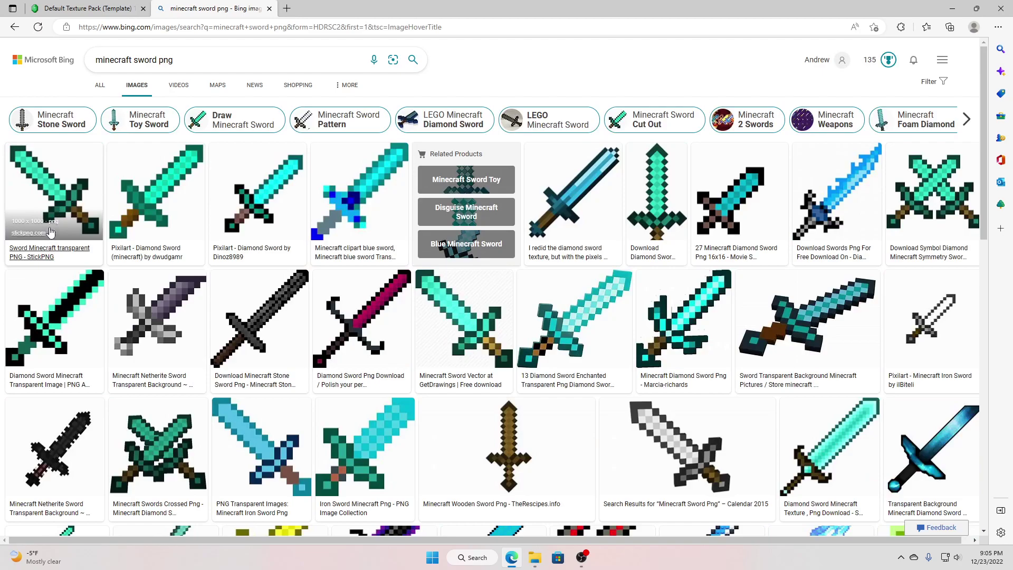
Start saving the blue Minecraft clipart sword image from the first row of results.
right_click(62, 224)
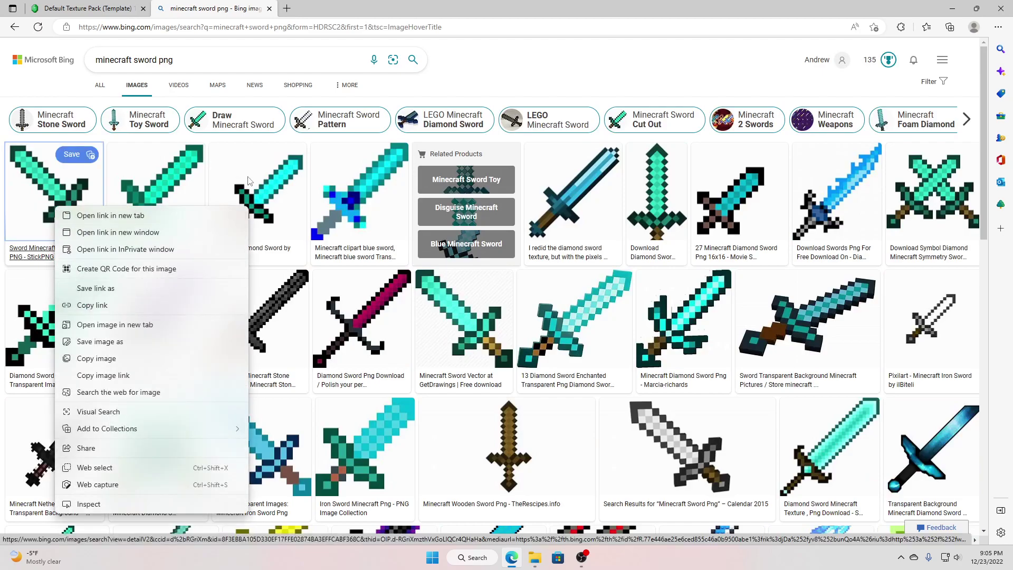
click(360, 189)
right_click(360, 189)
key(Escape)
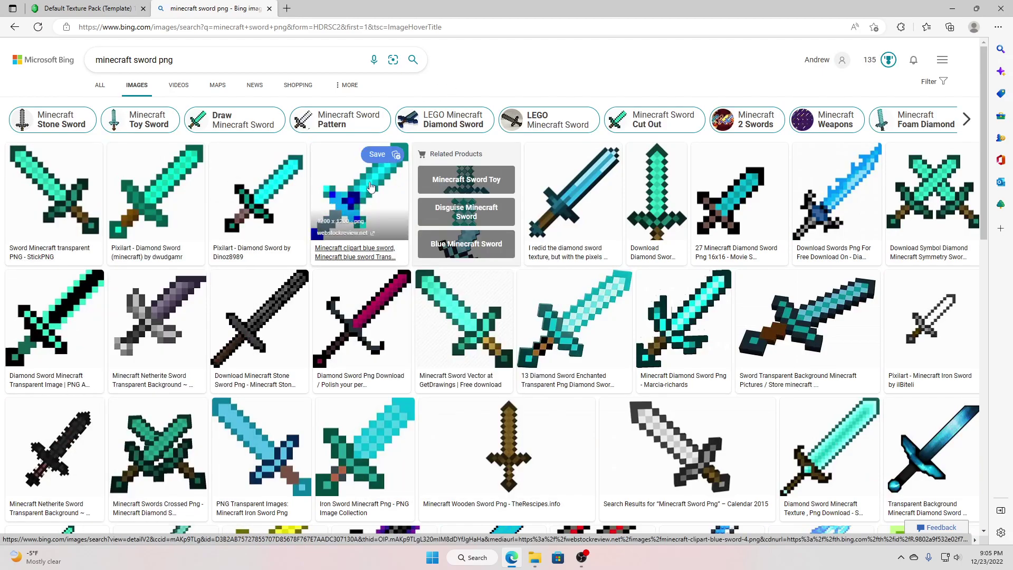
right_click(351, 191)
click(406, 326)
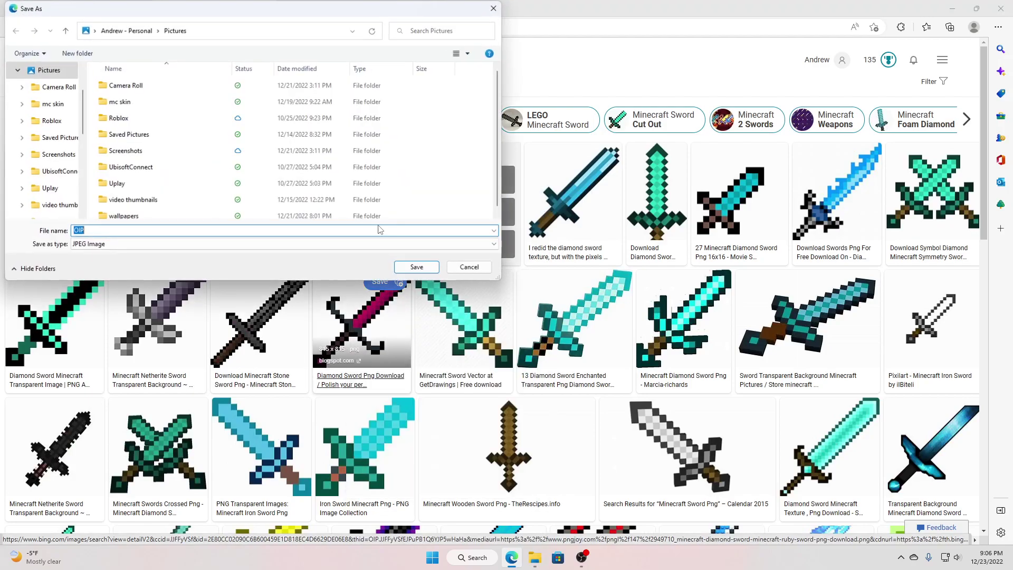
Set the image's save location to the VanillaDefault+1.19.2 folder in Downloads.
scroll(48, 124, up, 1)
scroll(51, 123, down, 1)
scroll(53, 121, up, 1)
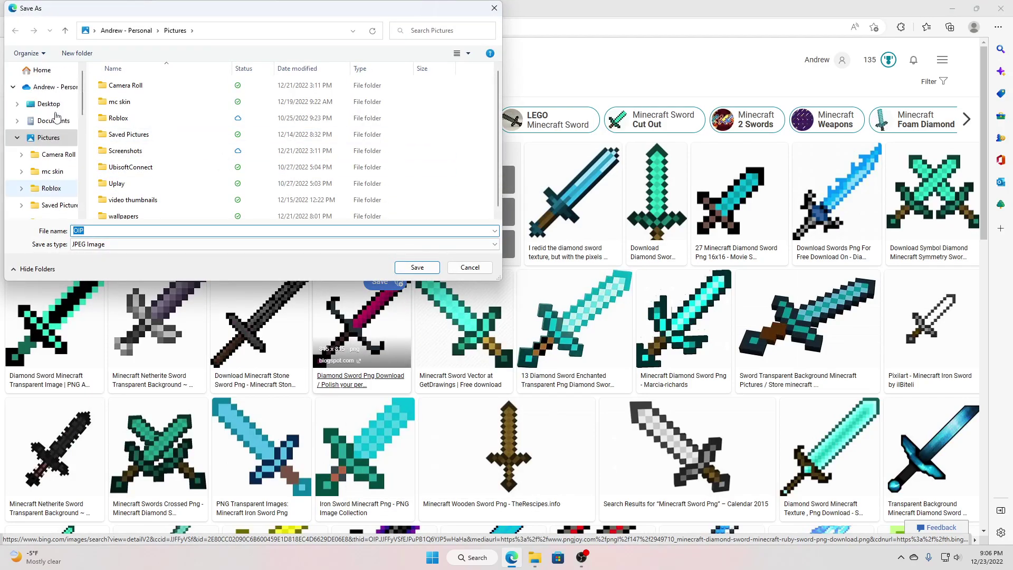
scroll(57, 117, down, 1)
scroll(56, 117, down, 3)
click(53, 120)
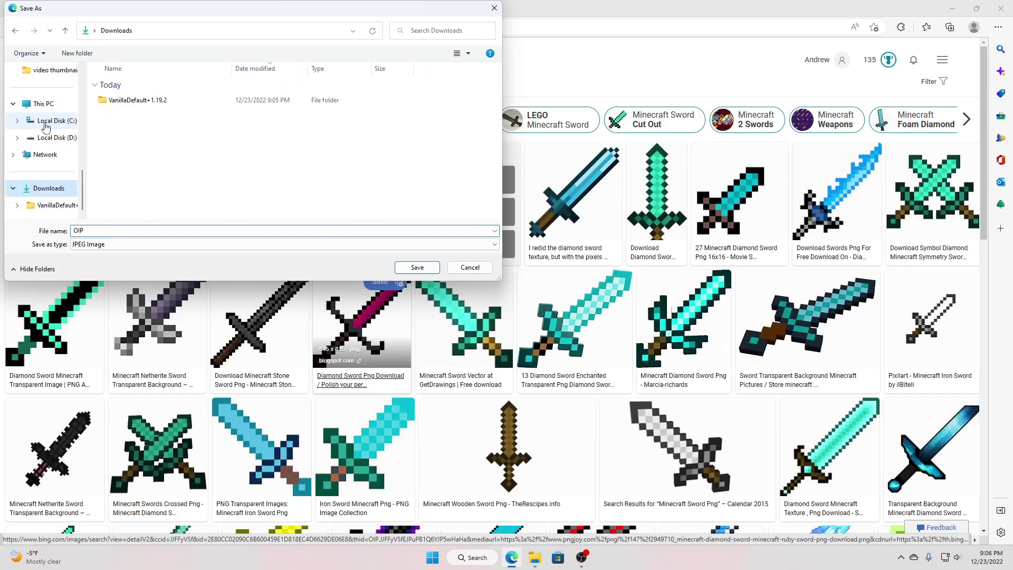
double_click(126, 105)
double_click(124, 102)
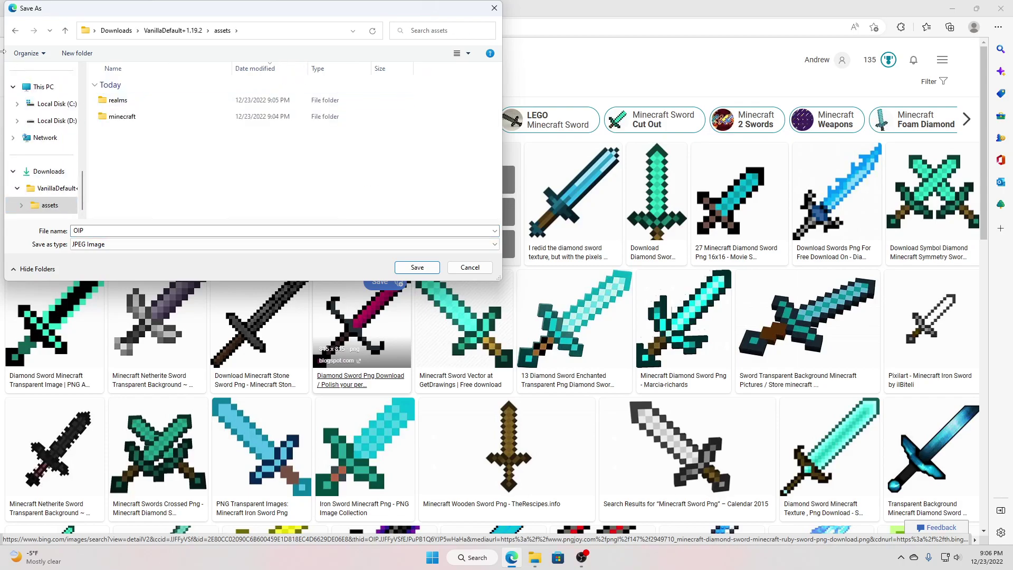
click(19, 32)
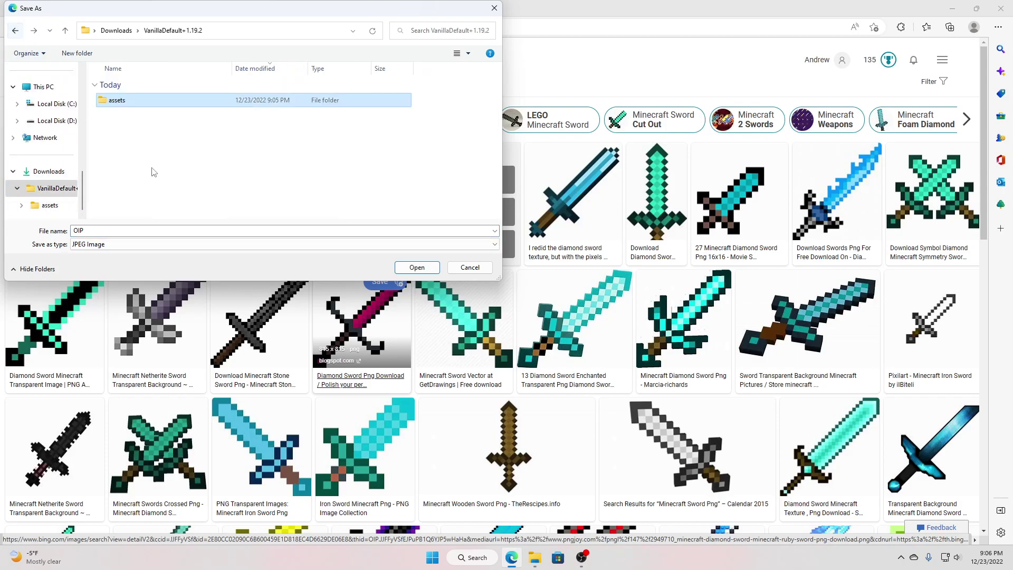
click(14, 35)
click(33, 30)
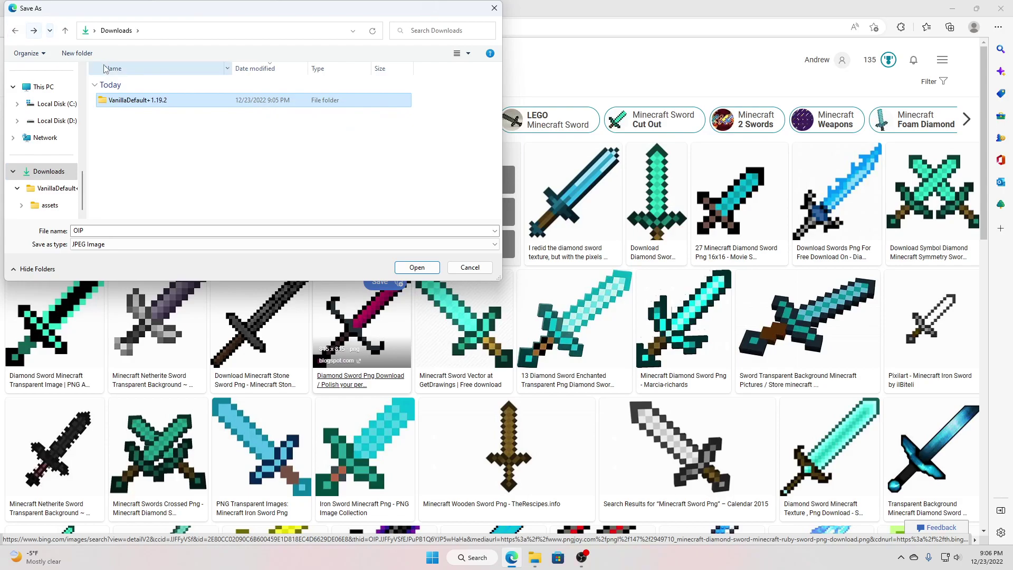
Name the image pack.png, set its file type to All files and save it.
double_click(122, 231)
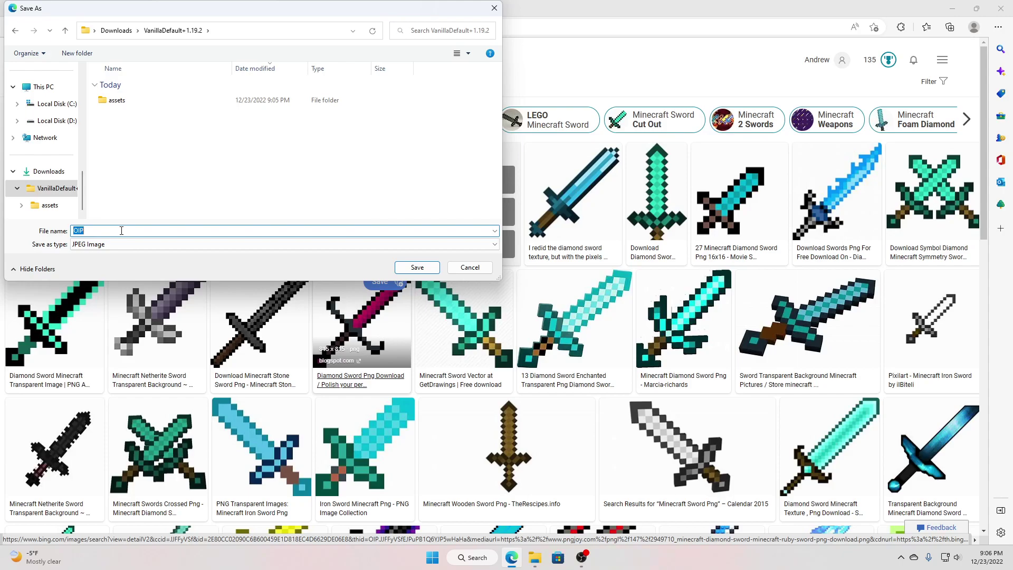
text(pack)
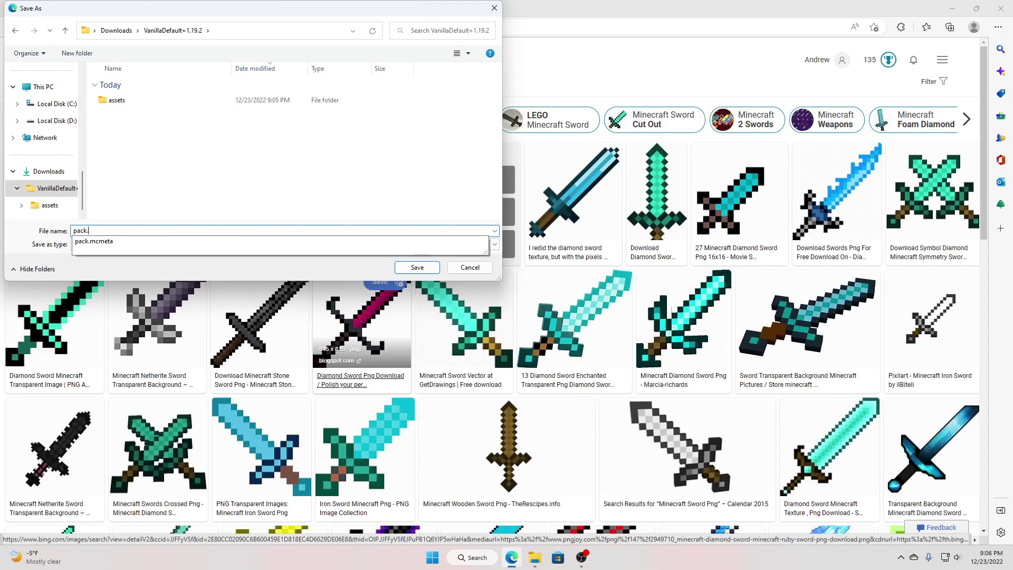
text(.png)
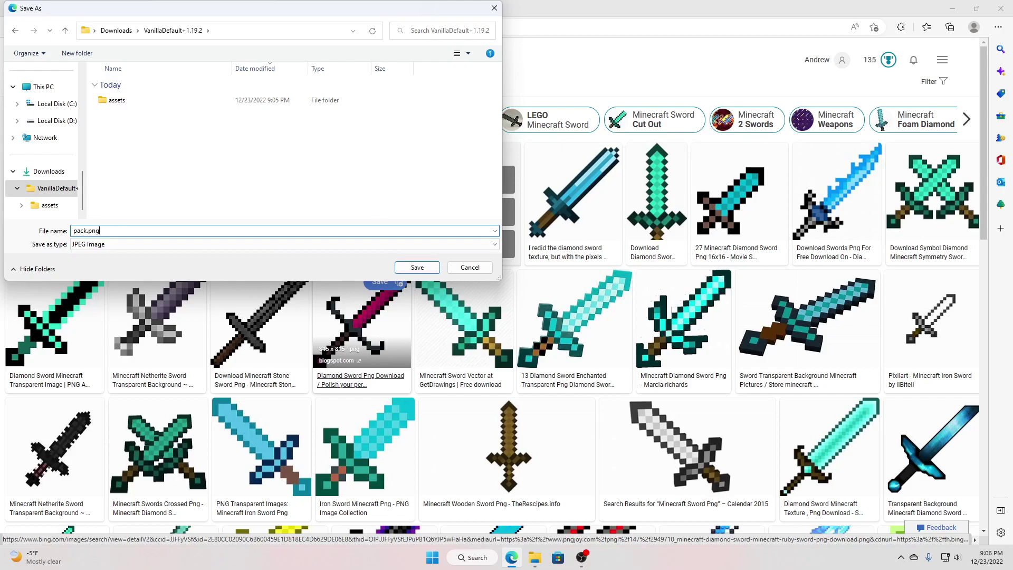
click(138, 244)
click(132, 256)
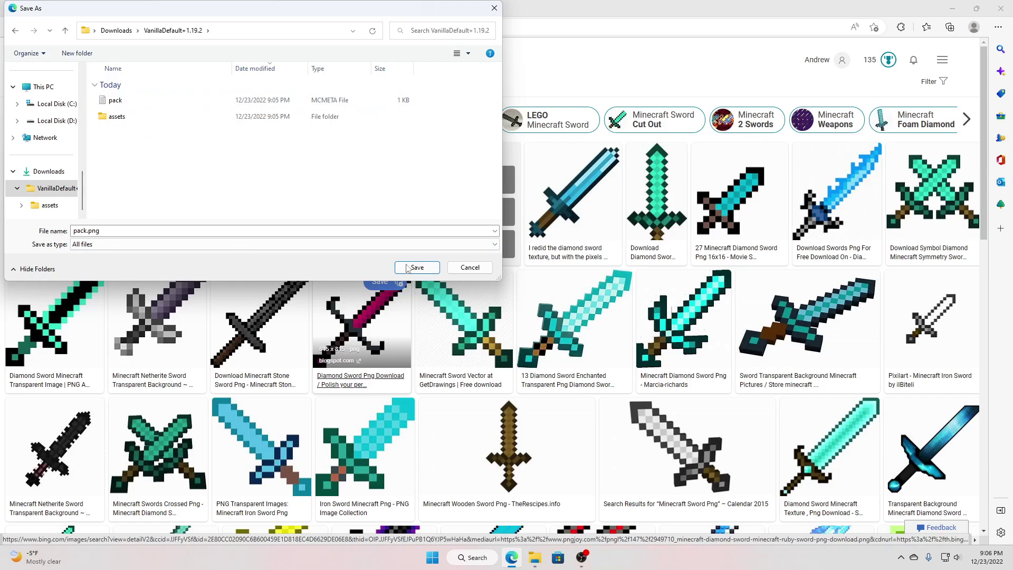
click(417, 267)
View the saved pack.png from the VanillaDefault+1.19.2 folder in File Explorer, and close the image.
click(534, 558)
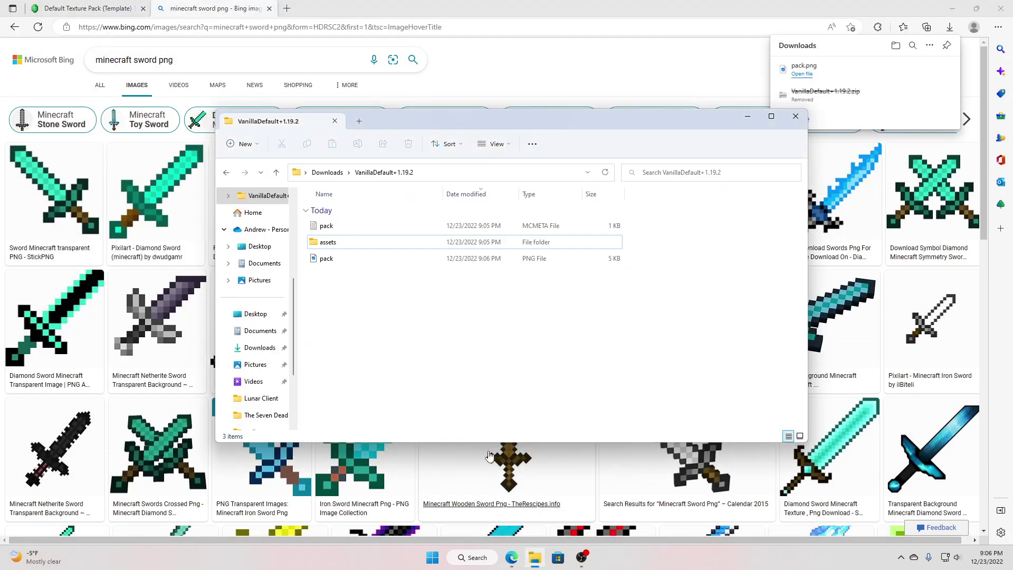
click(347, 263)
double_click(347, 262)
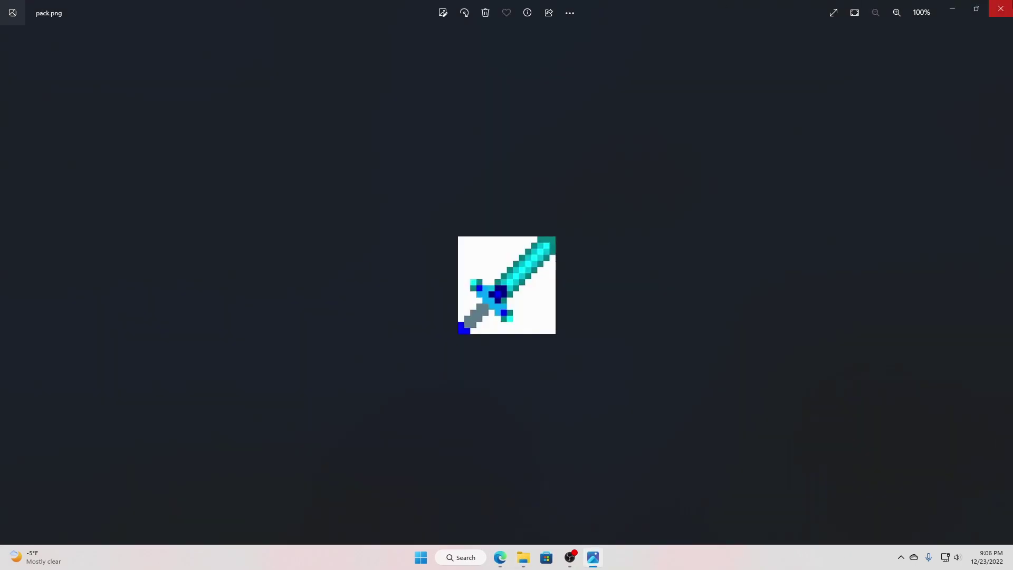
click(1001, 8)
Open the MCMETA file named pack from the VanillaDefault+1.19.2 folder for editing.
double_click(345, 226)
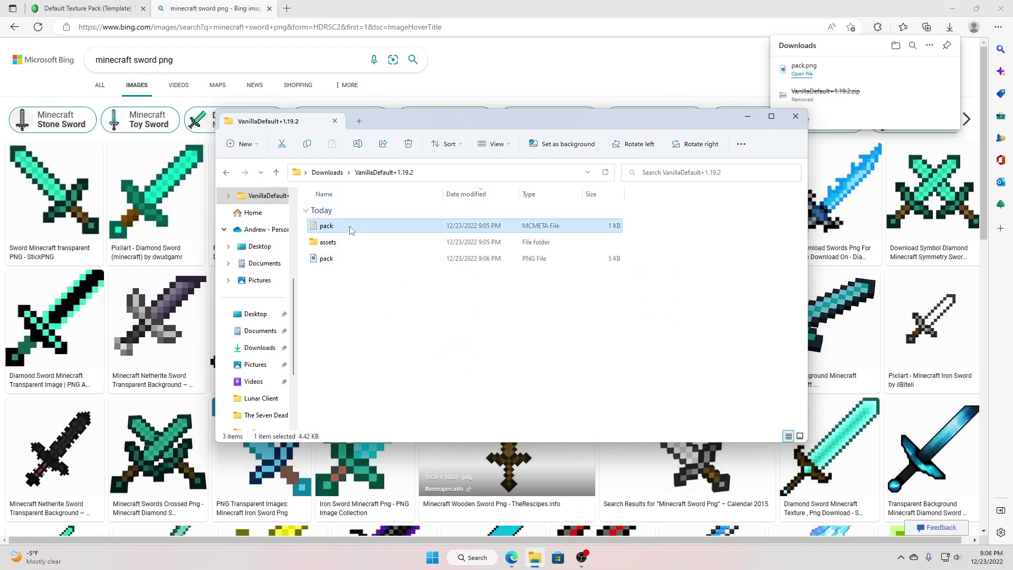
drag(383, 135, 284, 133)
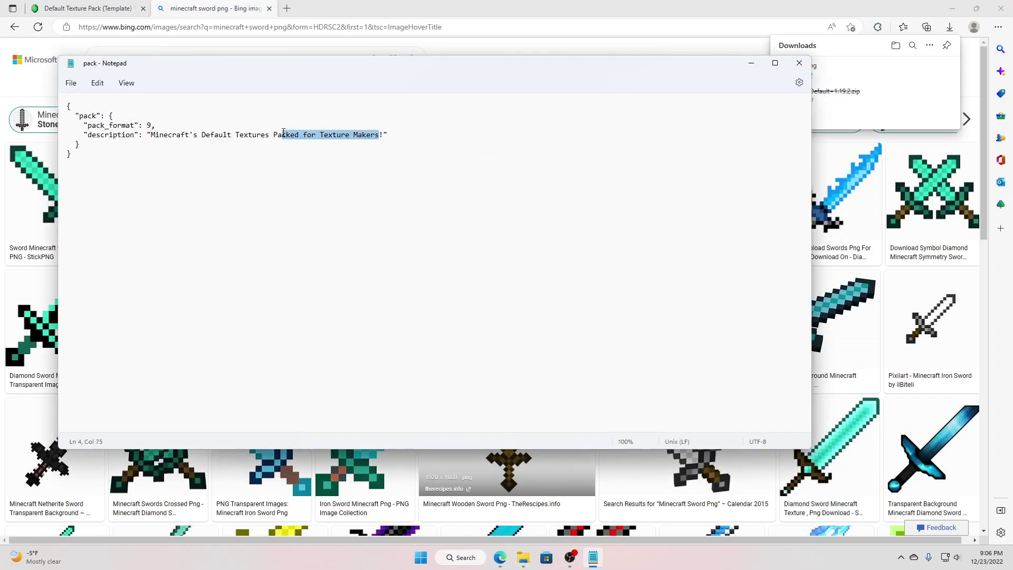
click(362, 135)
drag(384, 135, 159, 126)
click(302, 144)
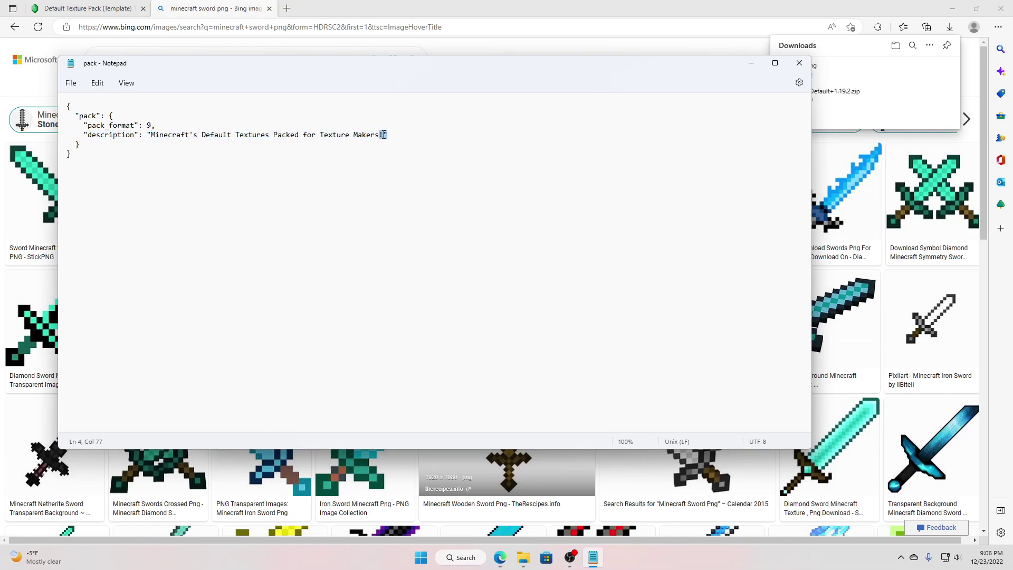
drag(384, 135, 169, 138)
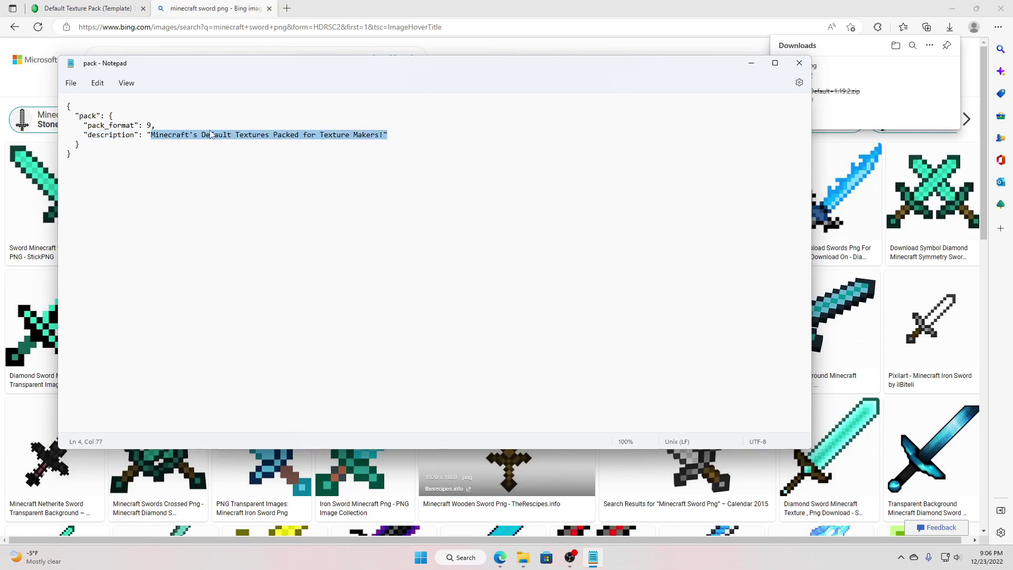
key(BackSpace)
key(ctrl+z)
Replace the description text between the quotation marks with "test pack1".
click(197, 135)
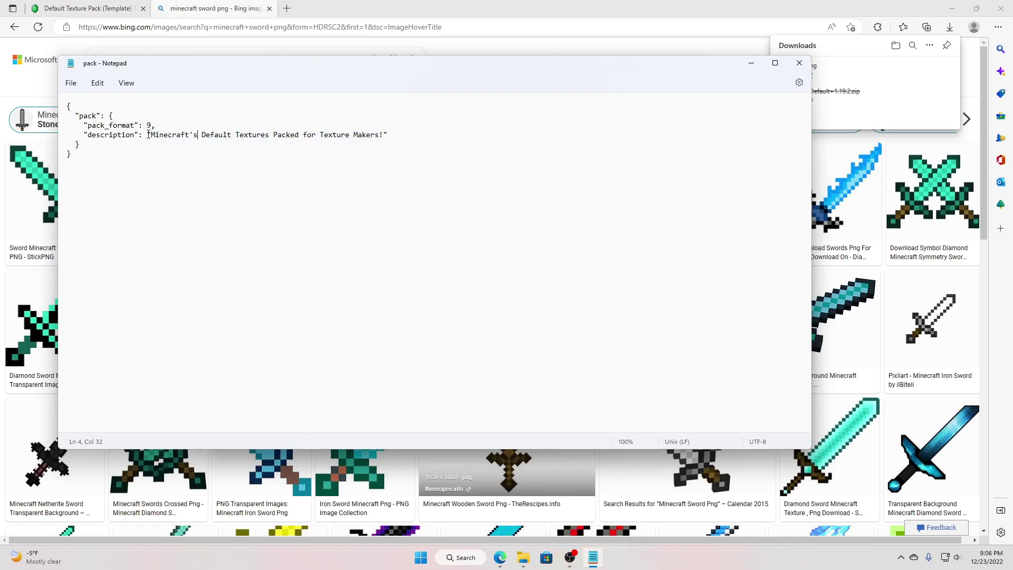
double_click(151, 135)
mouse_move(151, 135)
mouse_down()
mouse_move(330, 129)
mouse_move(158, 138)
mouse_up()
click(330, 129)
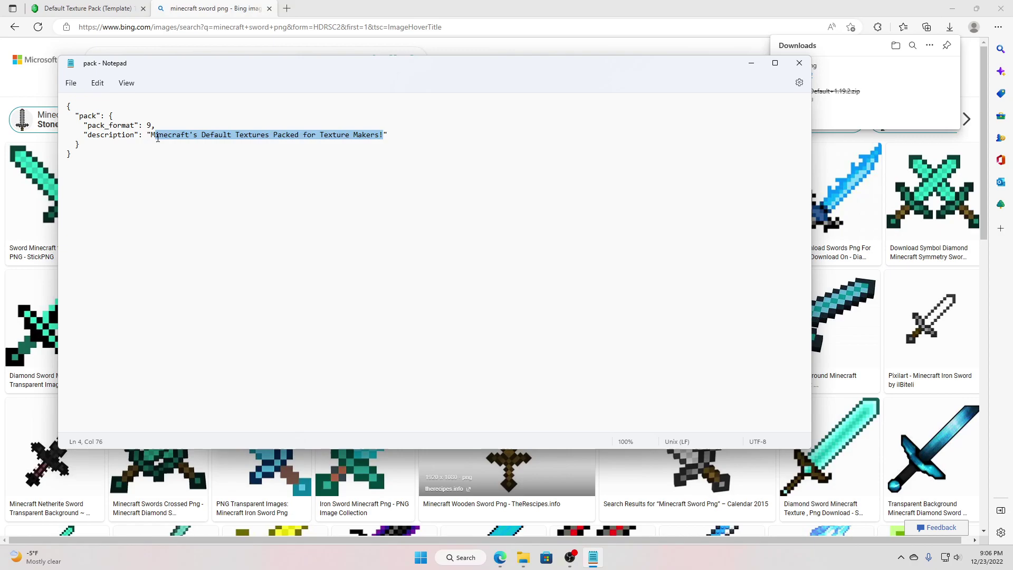
key(BackSpace)
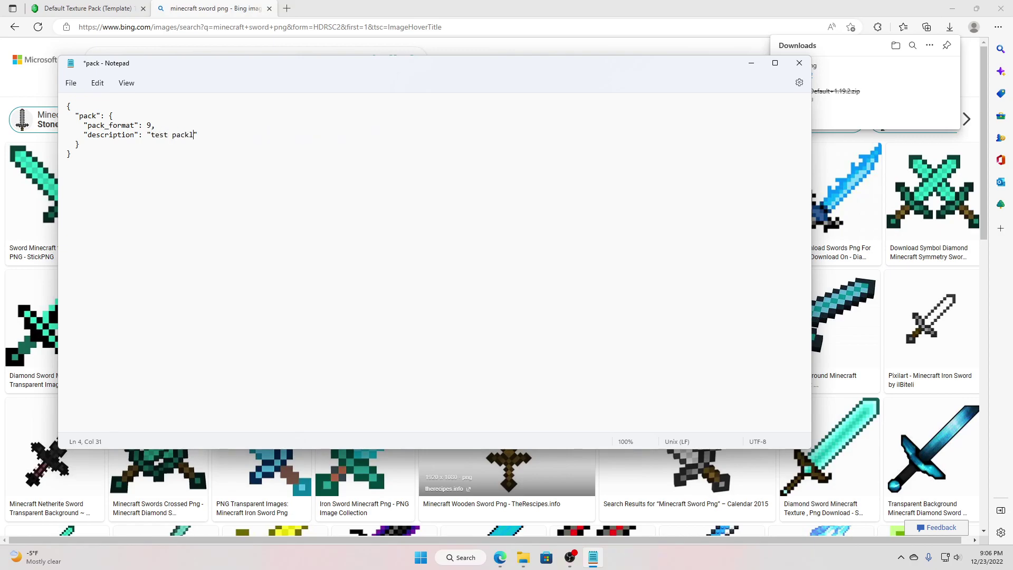
Save the edited pack MCMETA file and close it.
key(ctrl+s)
key(BackSpace)
key(ctrl+s)
click(799, 63)
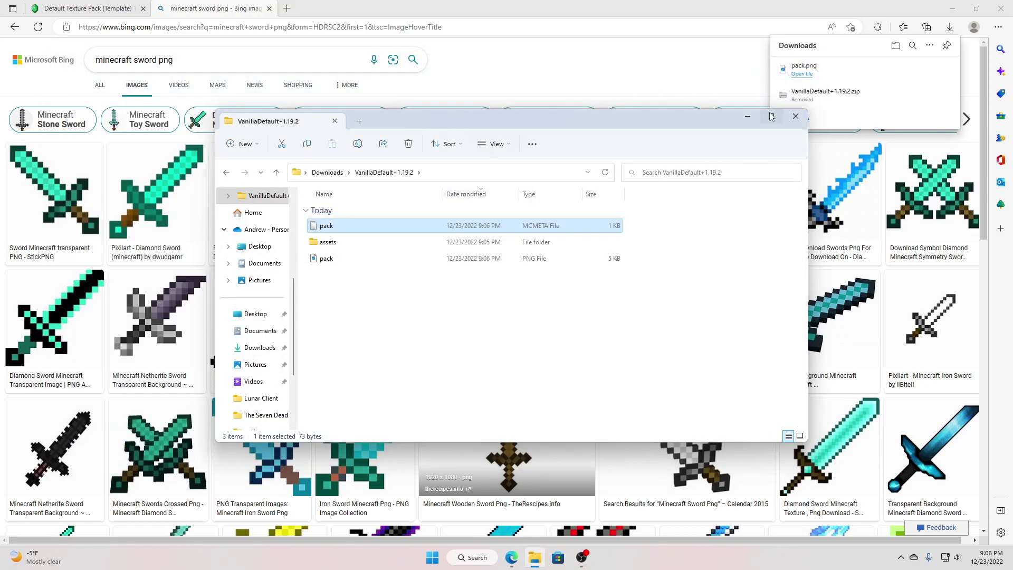
Close the image search page and open the assets > minecraft > textures > item folder of VanillaDefault+1.19.2 in File Explorer.
click(269, 9)
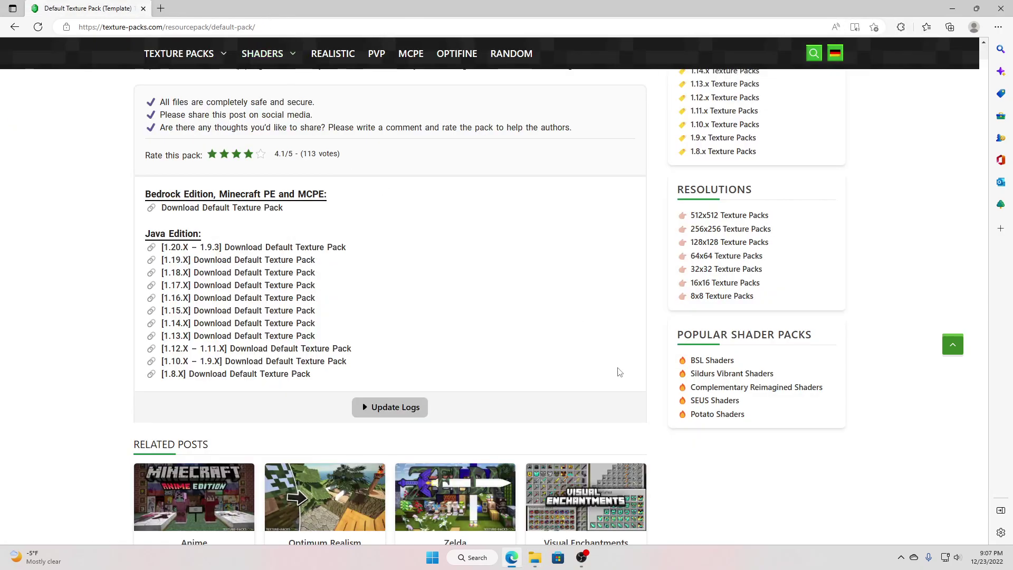
click(542, 564)
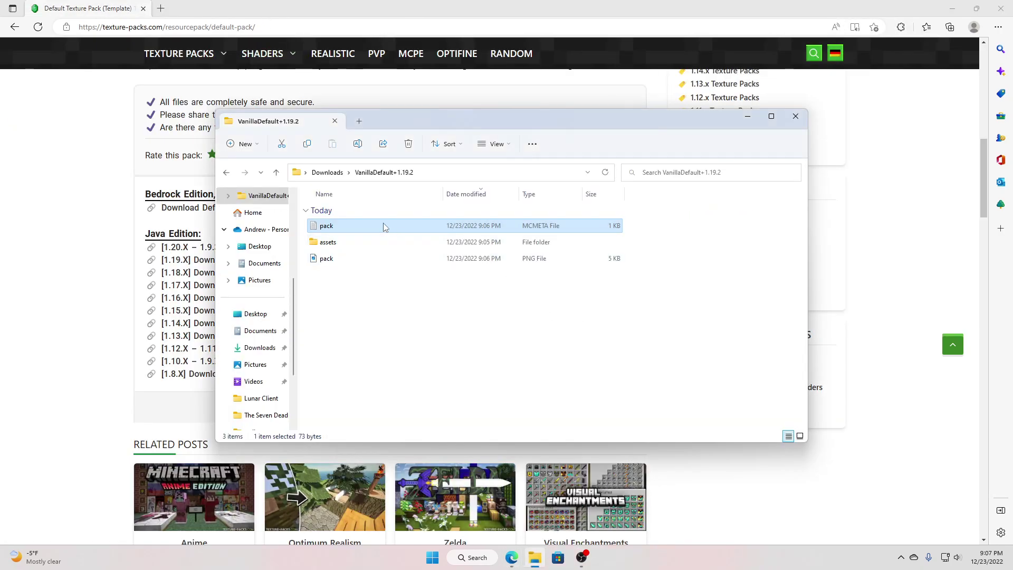
double_click(342, 241)
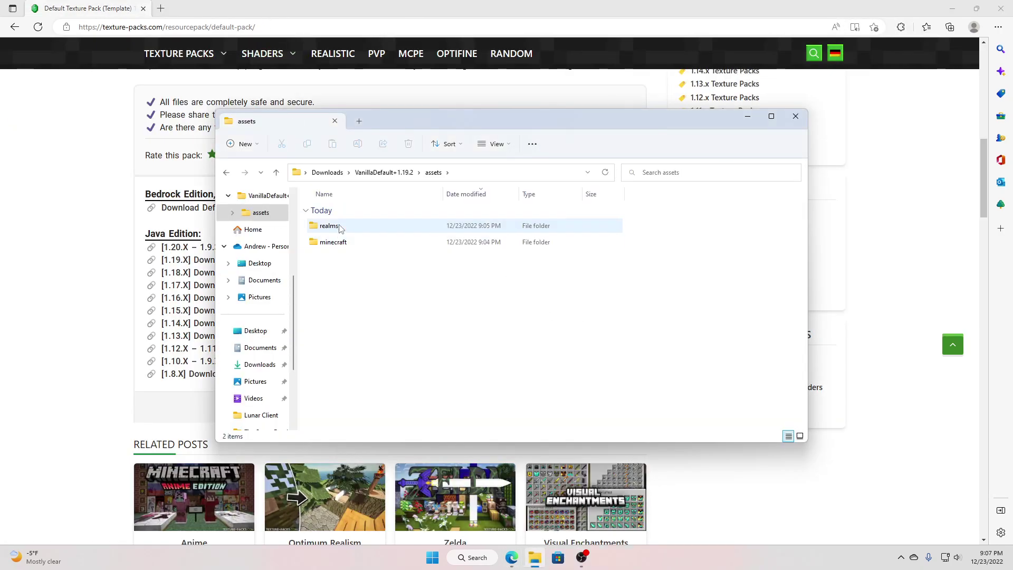
double_click(341, 242)
double_click(354, 227)
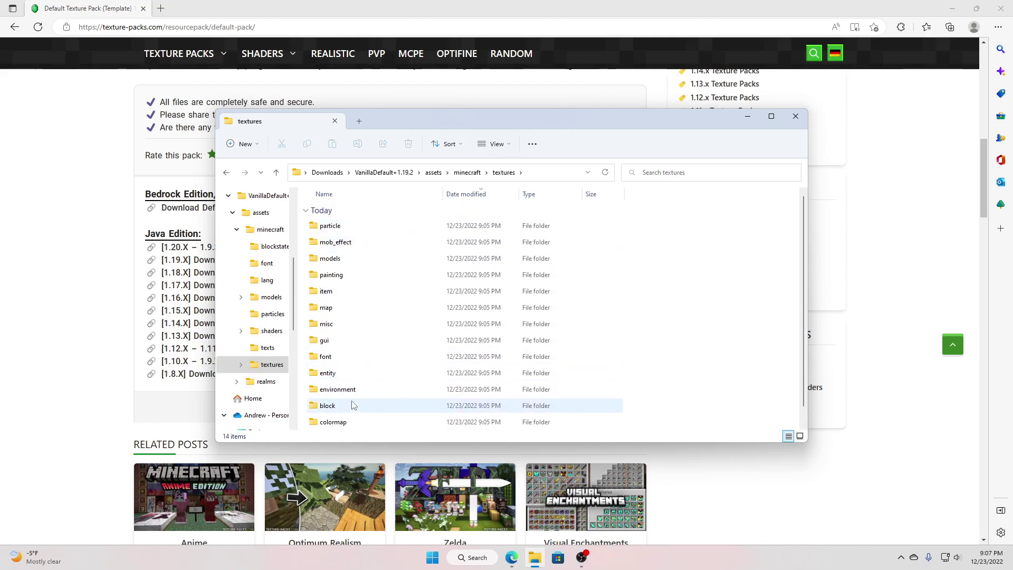
double_click(332, 292)
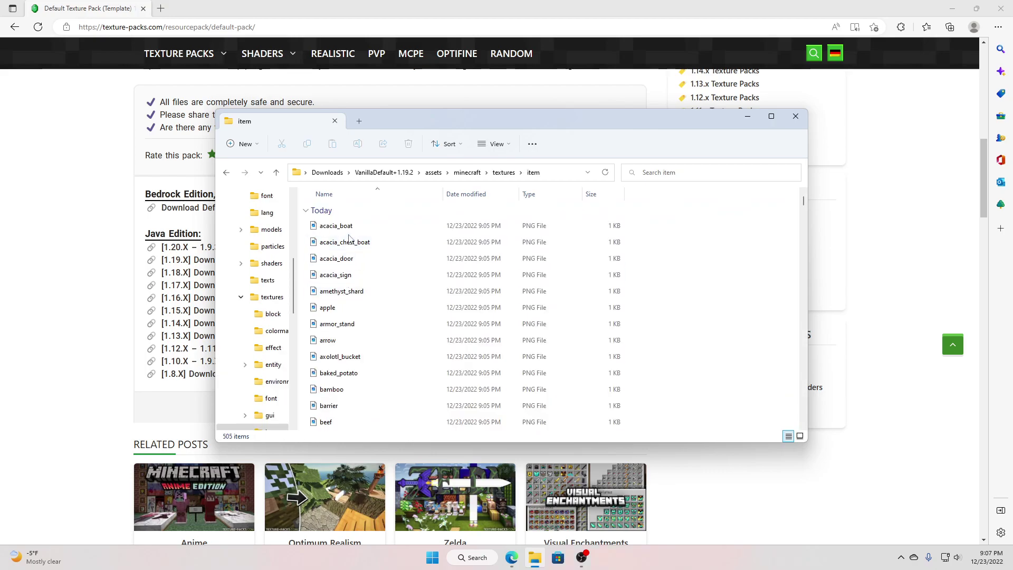
Find the diamond_sword image in the item folder and open it in Paint 3D.
scroll(350, 241, down, 5)
scroll(349, 241, up, 5)
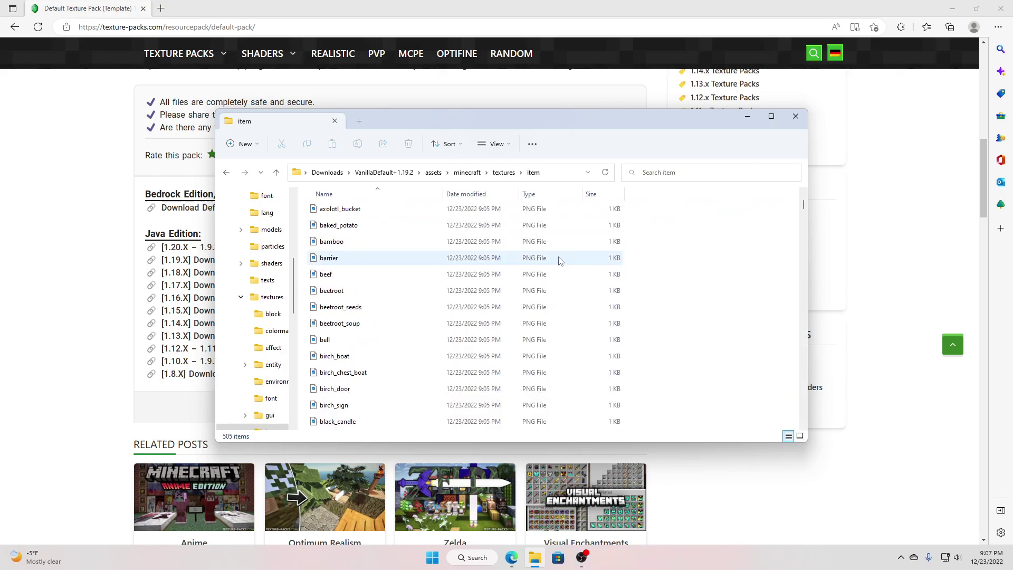
click(377, 195)
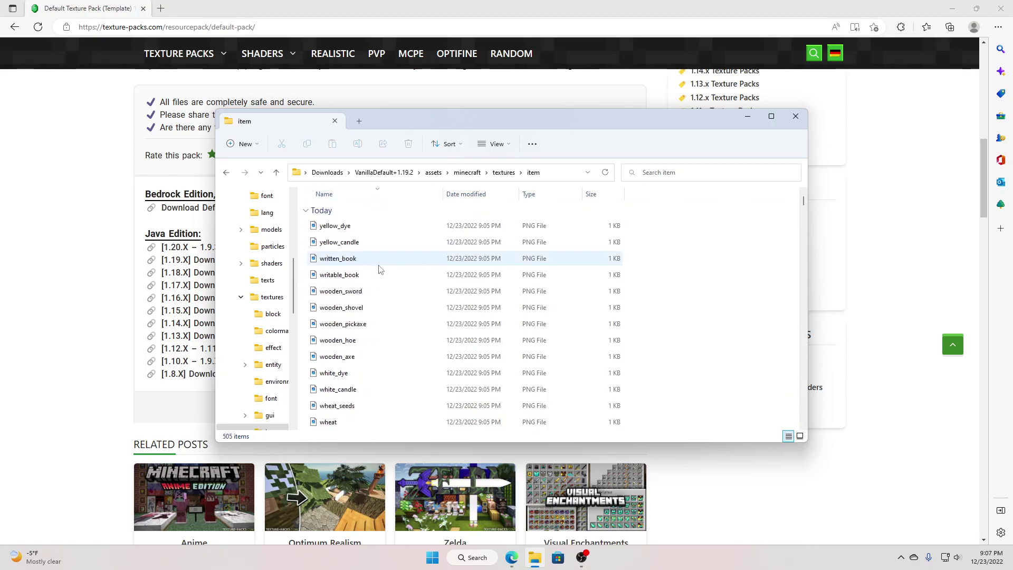
click(356, 195)
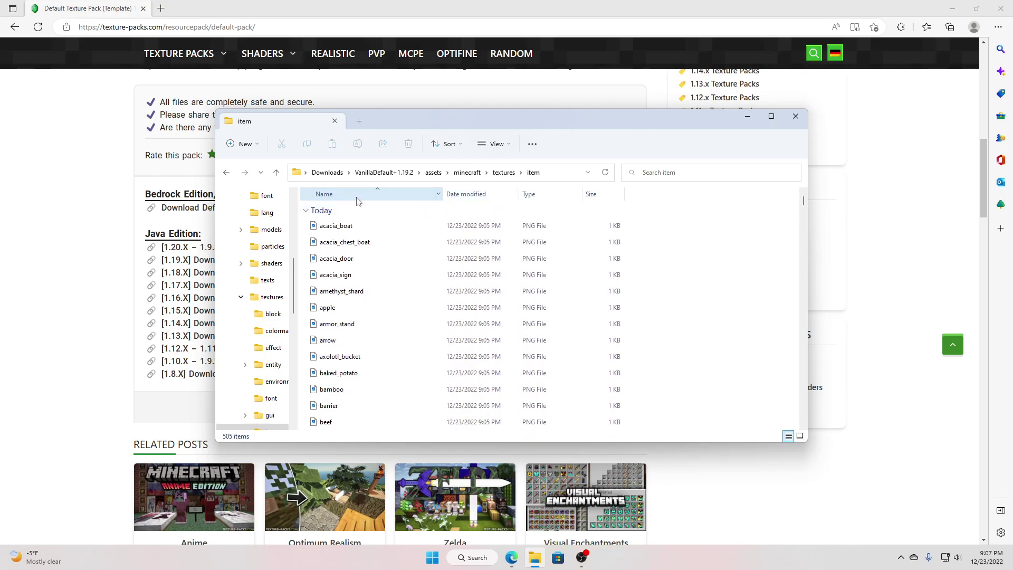
scroll(341, 238, down, 20)
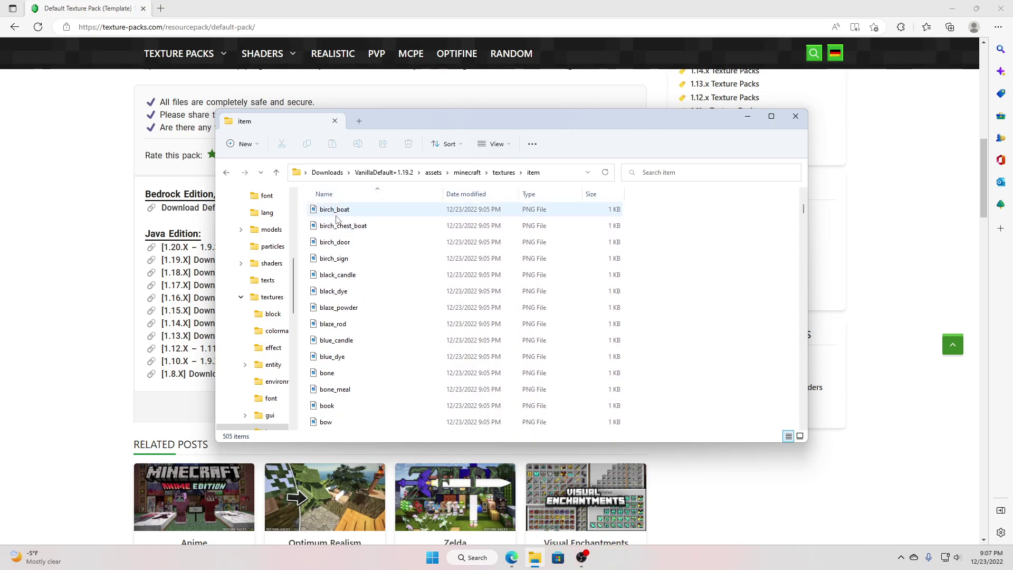
scroll(342, 261, down, 20)
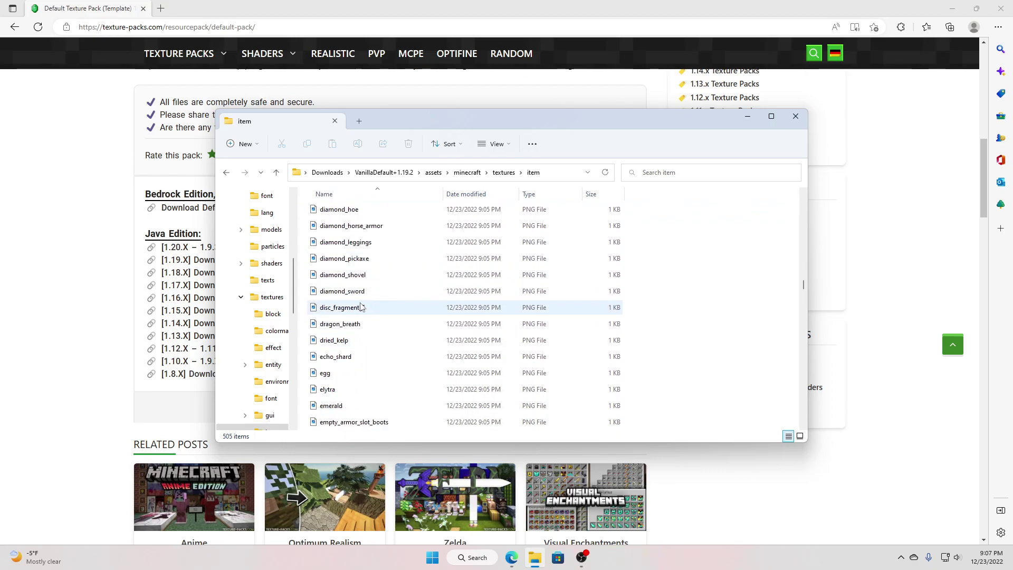
click(343, 292)
right_click(360, 291)
mouse_move(420, 338)
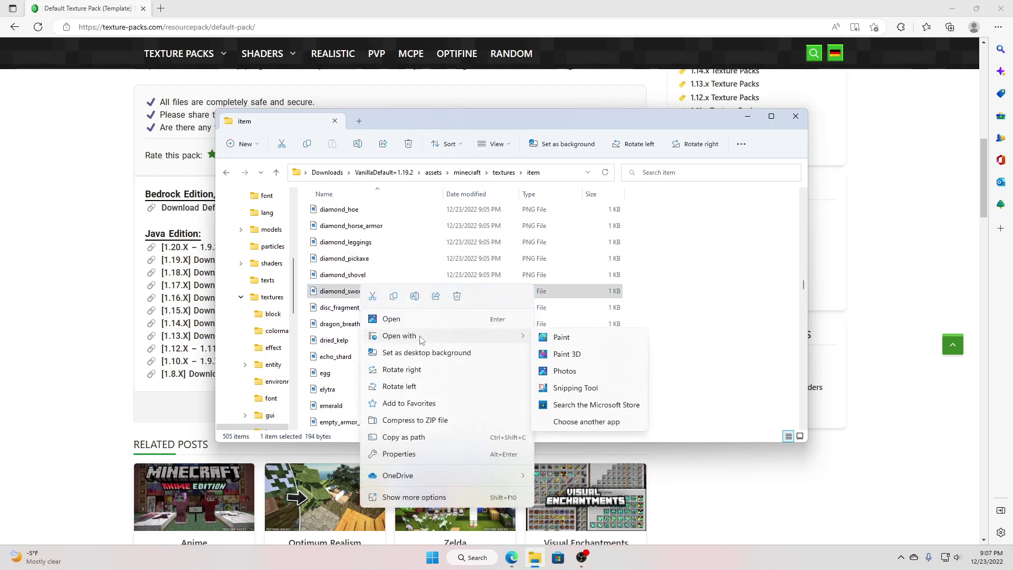
click(567, 352)
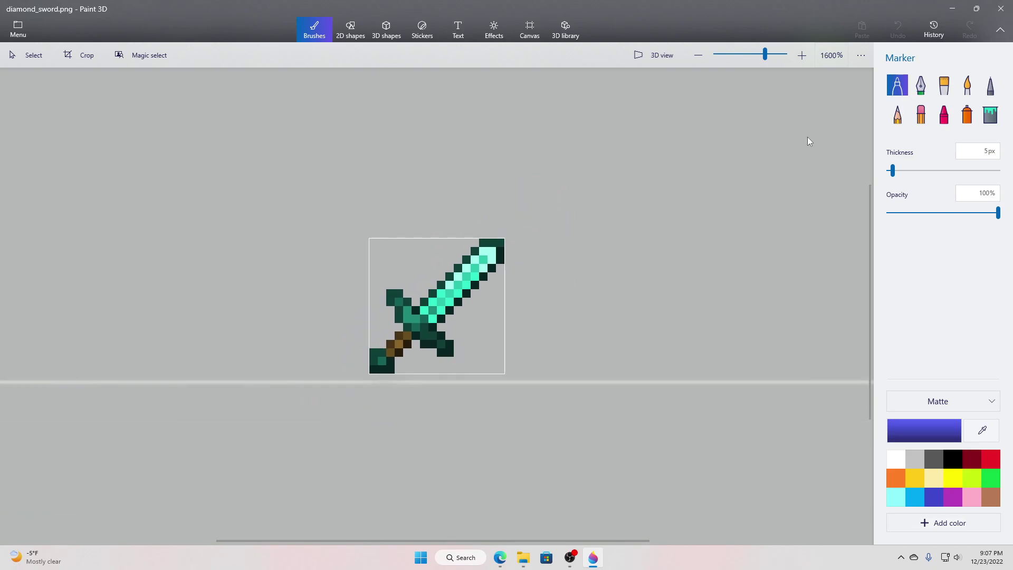
Choose the Pixel pen with a thickness of 1 px and the colour red.
click(991, 86)
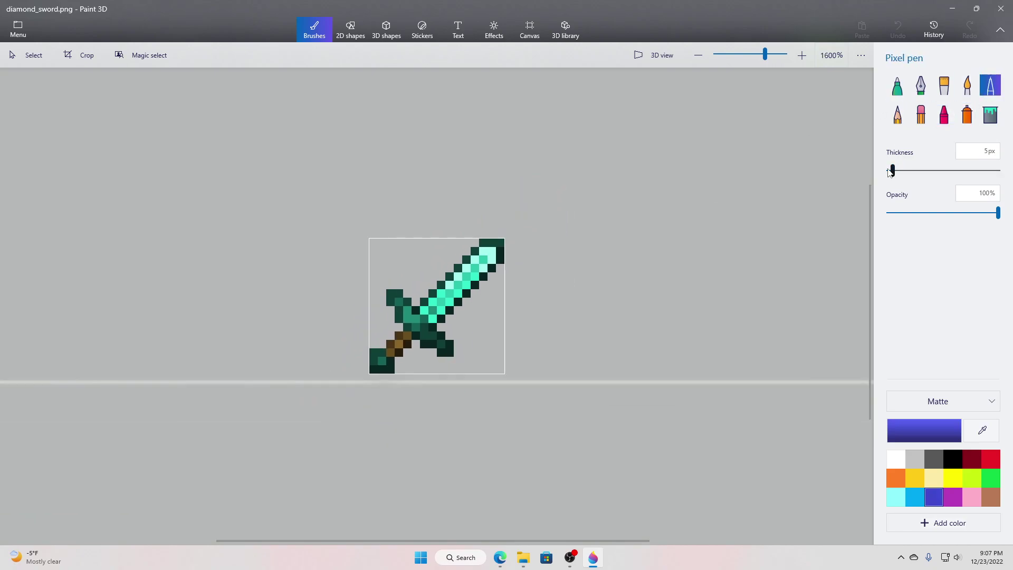
drag(891, 171, 866, 175)
click(995, 462)
drag(484, 266, 431, 311)
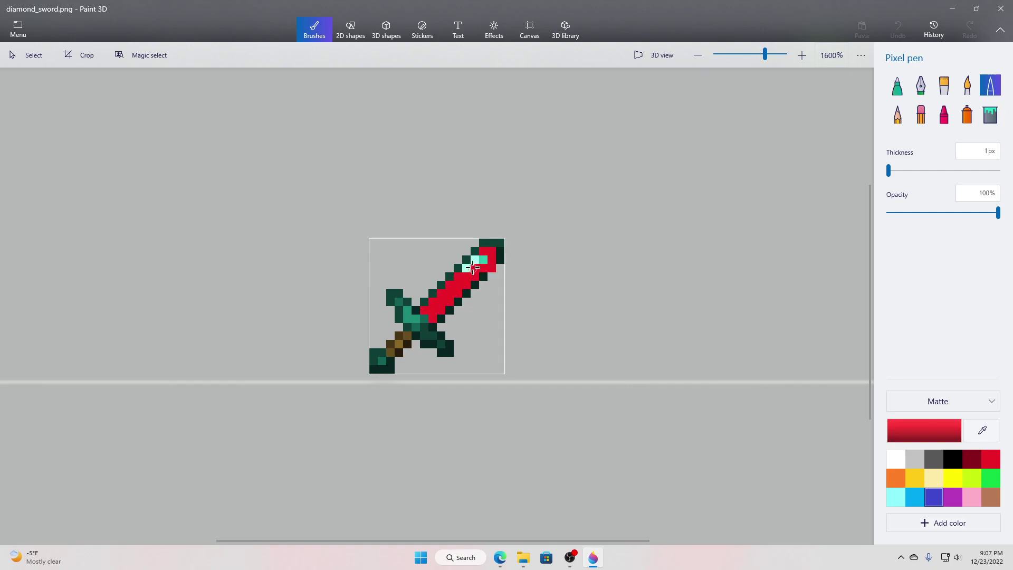
drag(470, 270, 484, 257)
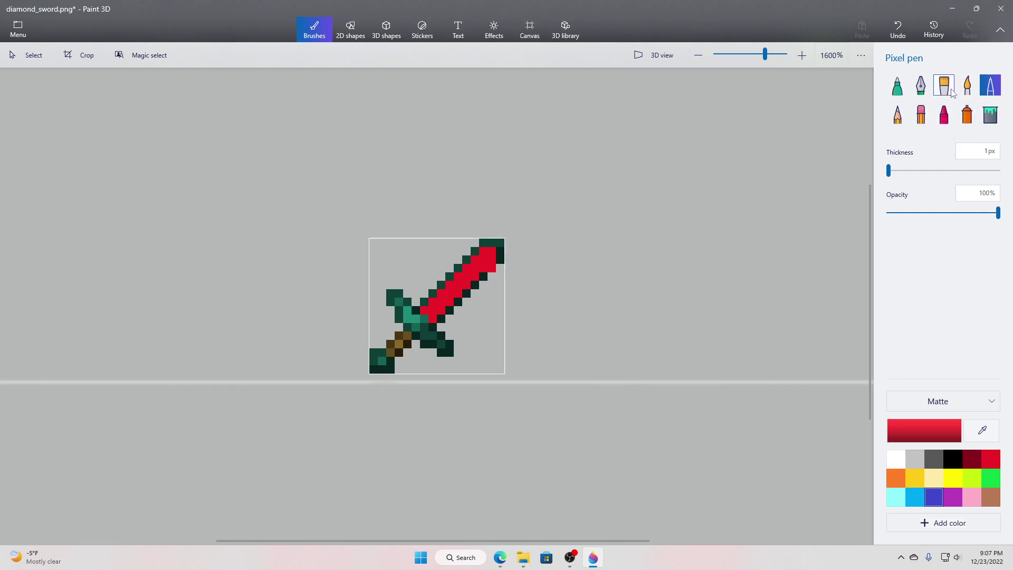
key(ctrl+z)
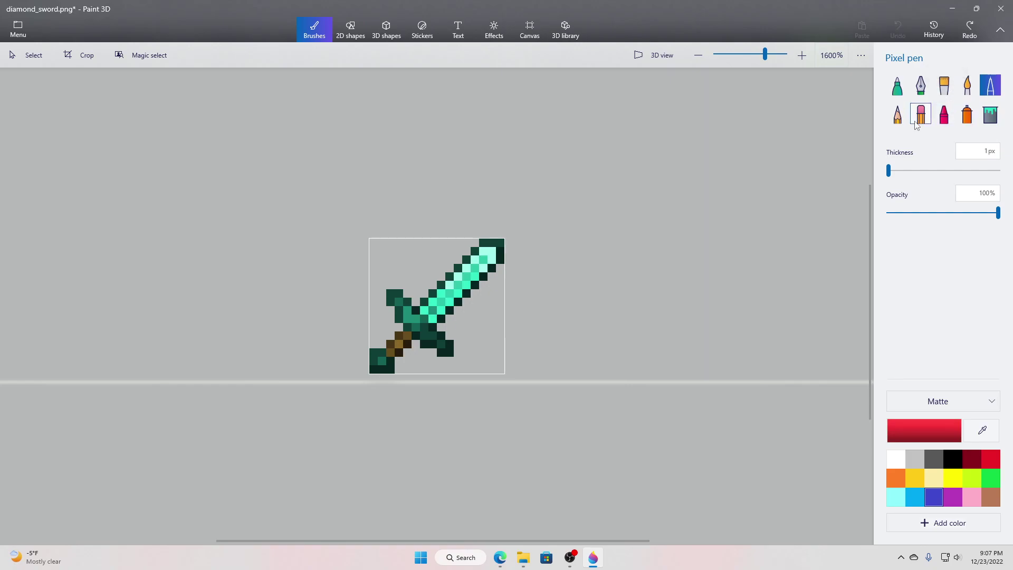
drag(481, 250, 488, 250)
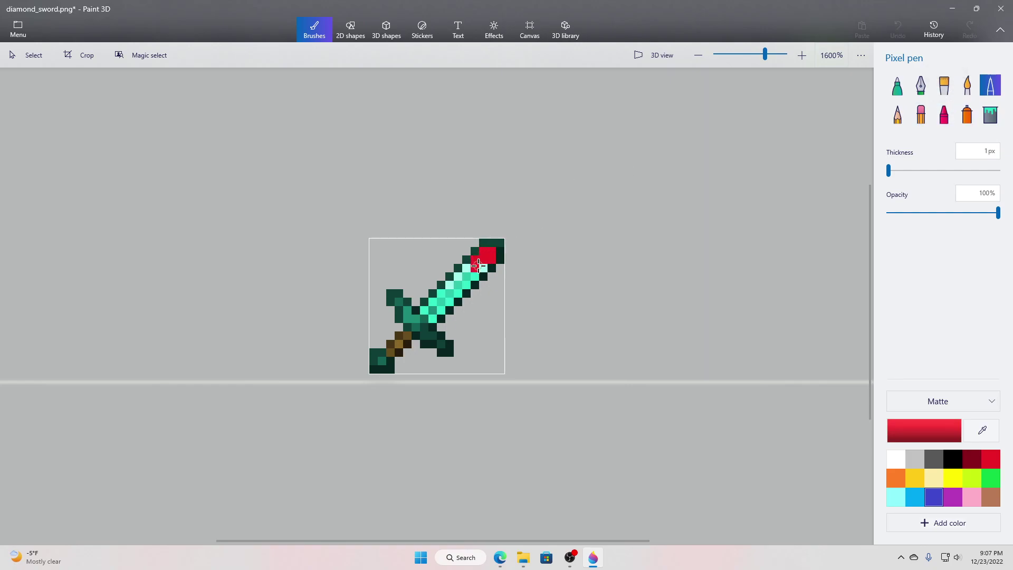
key(ctrl+z)
Paint all the inner pixels of the sword's blade red, leaving its dark outline as it is.
drag(484, 252, 477, 257)
mouse_move(447, 300)
mouse_down()
mouse_move(430, 314)
mouse_move(458, 293)
mouse_up()
key(ctrl+z)
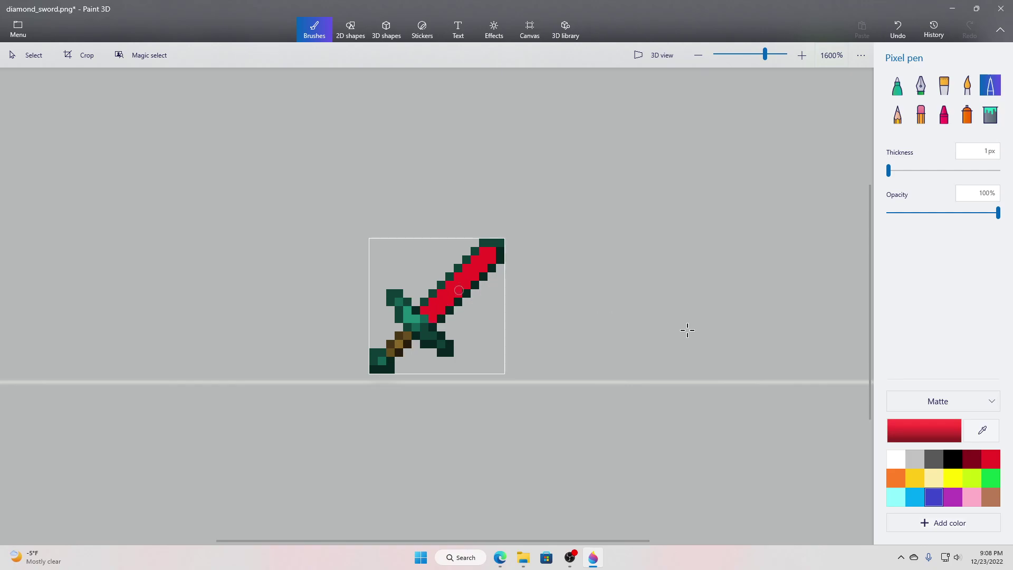
Add a diagonal line of dark red pixels along the centre of the red blade.
click(972, 459)
click(485, 258)
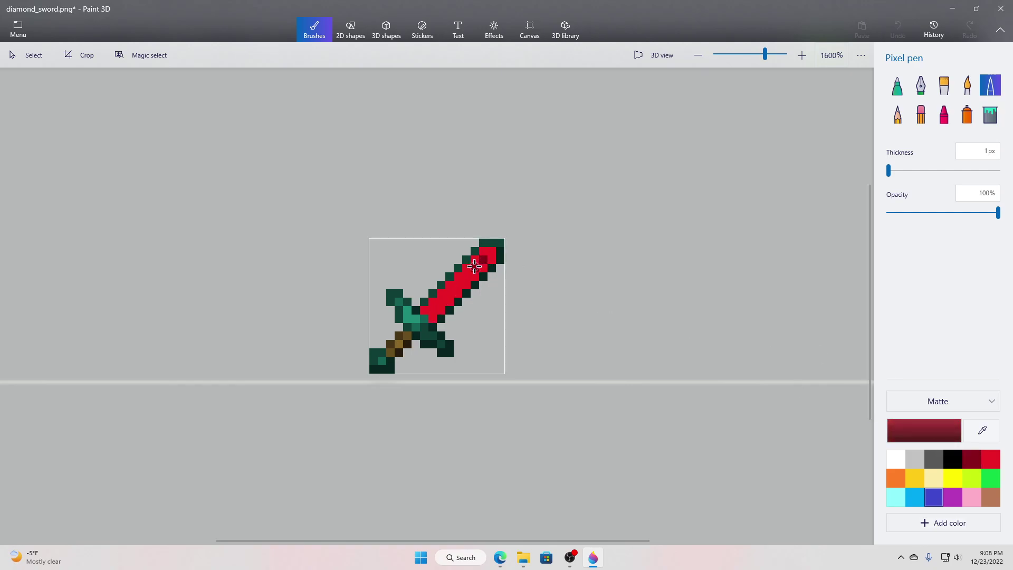
drag(463, 282, 435, 312)
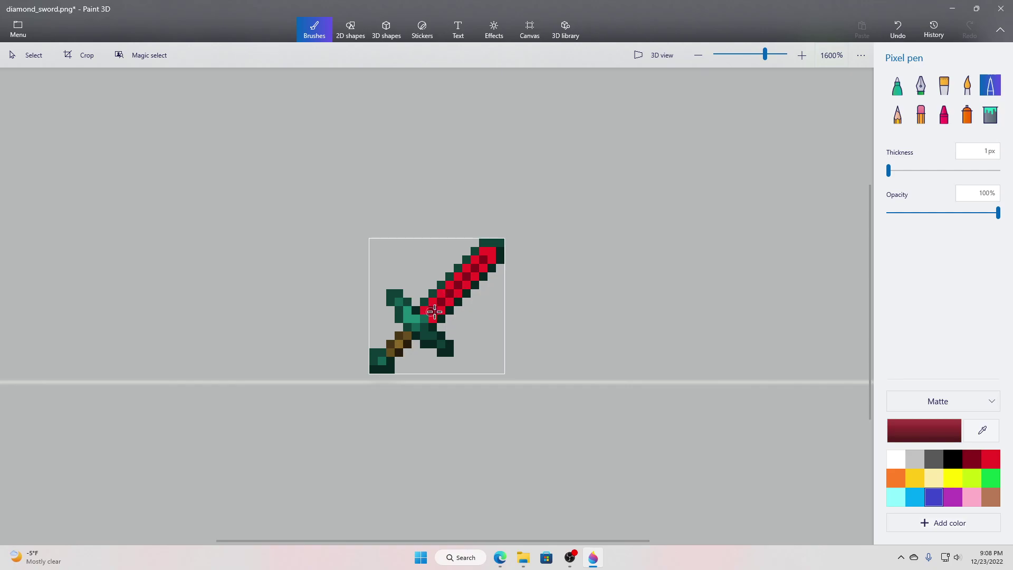
Paint the outline of the sword's blade, crossguard and pommel black.
click(952, 458)
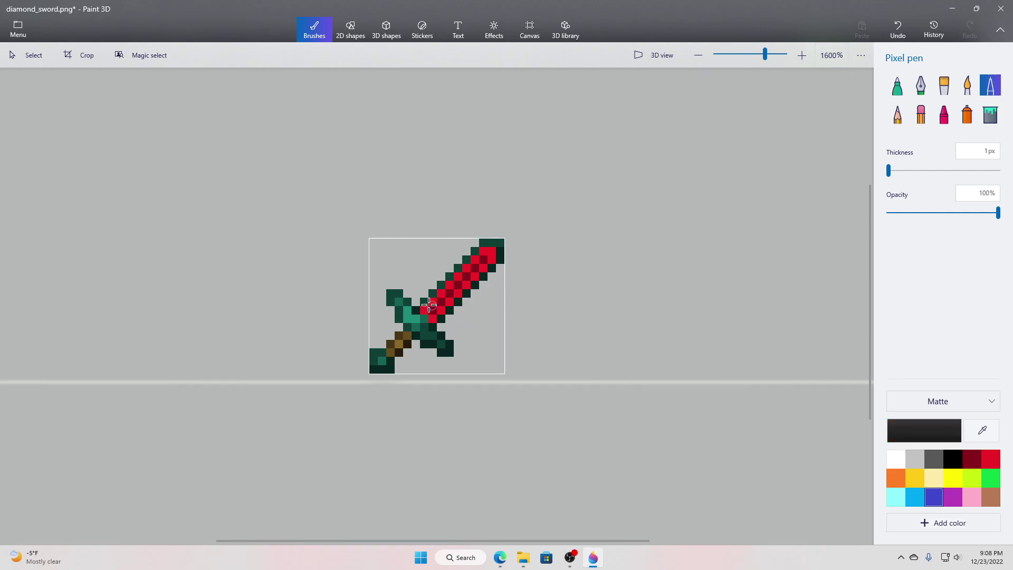
drag(426, 302, 439, 287)
mouse_move(475, 249)
mouse_down()
mouse_move(492, 242)
mouse_move(490, 270)
mouse_up()
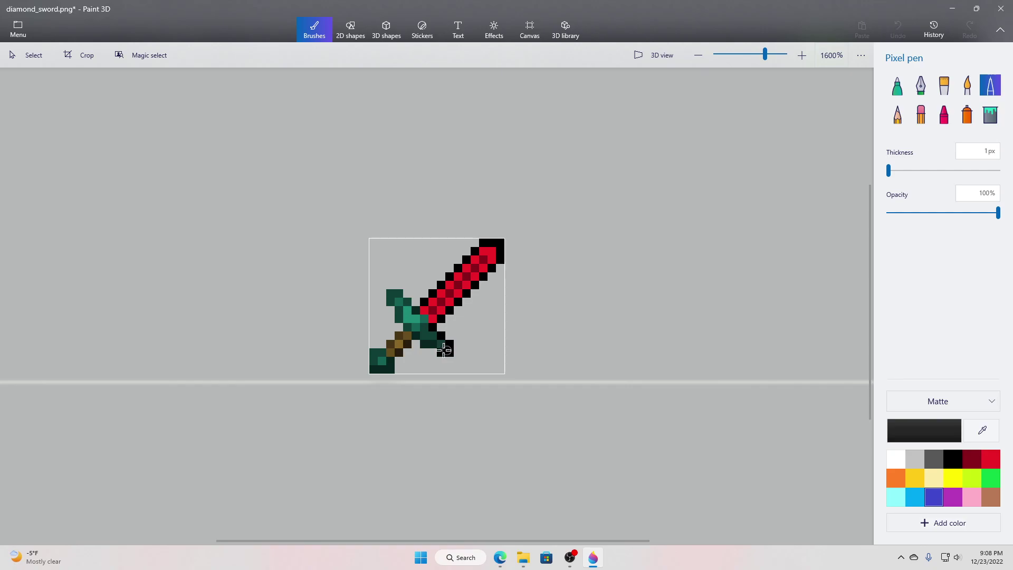
mouse_move(431, 346)
mouse_down()
mouse_move(406, 324)
mouse_move(396, 294)
mouse_move(415, 310)
mouse_move(376, 353)
mouse_move(389, 367)
mouse_up()
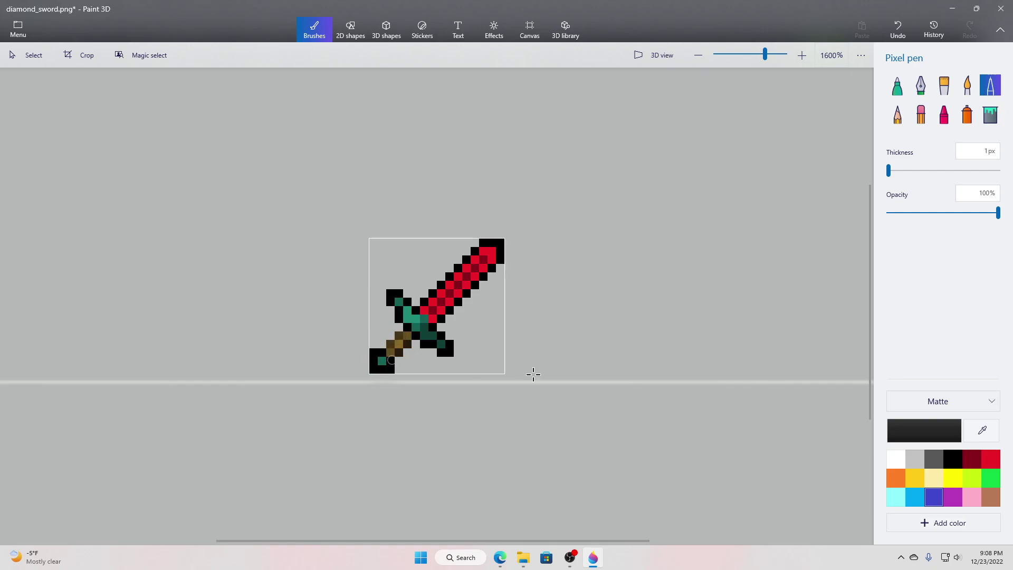
Paint the pommel's centre and the crossguard's inner pixels red, with a dark red accent where the guard meets the blade.
click(971, 463)
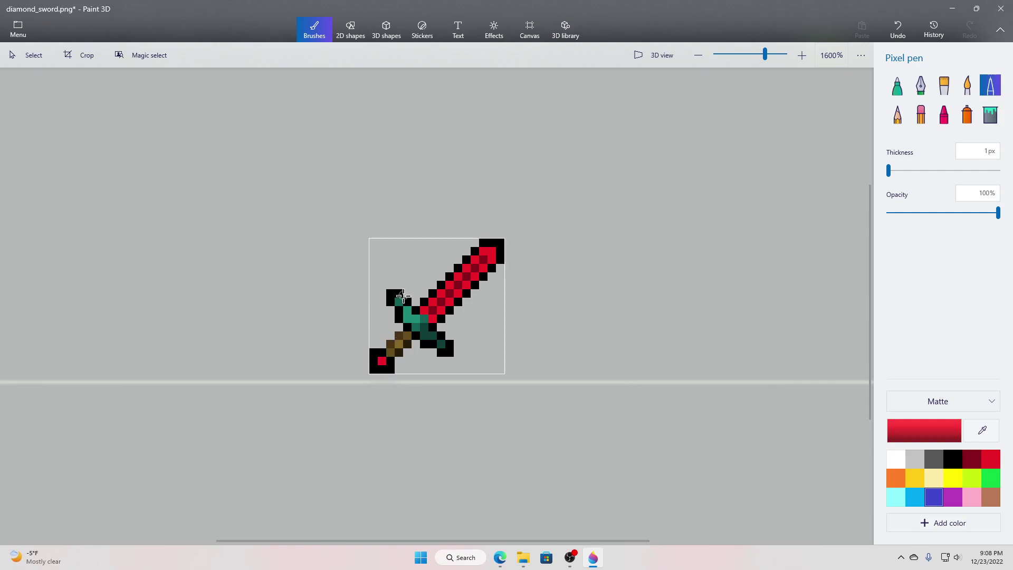
drag(405, 312, 409, 317)
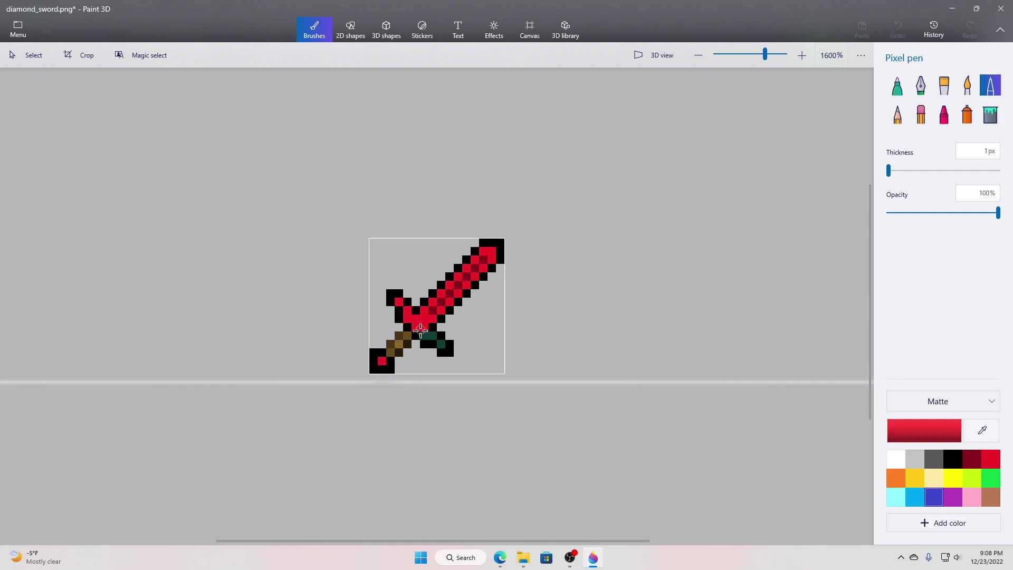
key(ctrl+z)
key(ctrl+z)
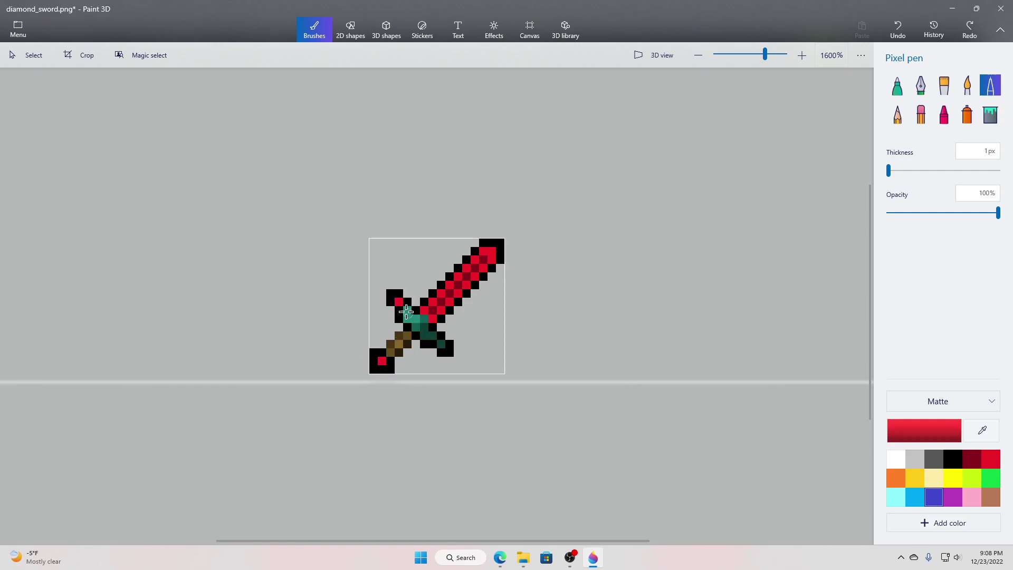
drag(406, 312, 442, 342)
click(972, 459)
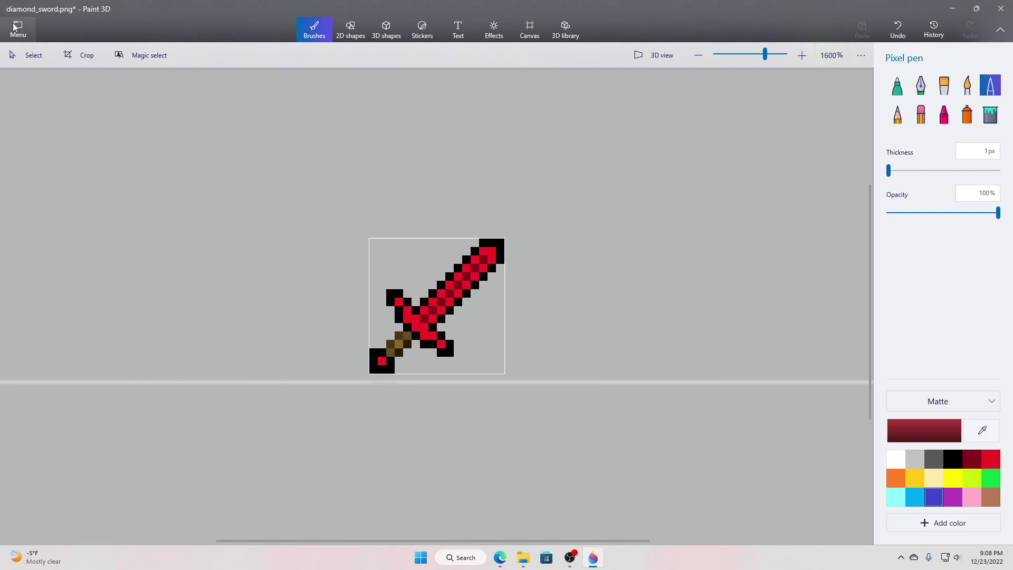
Save the recoloured diamond_sword.png and close Paint 3D.
key(ctrl+s)
click(953, 8)
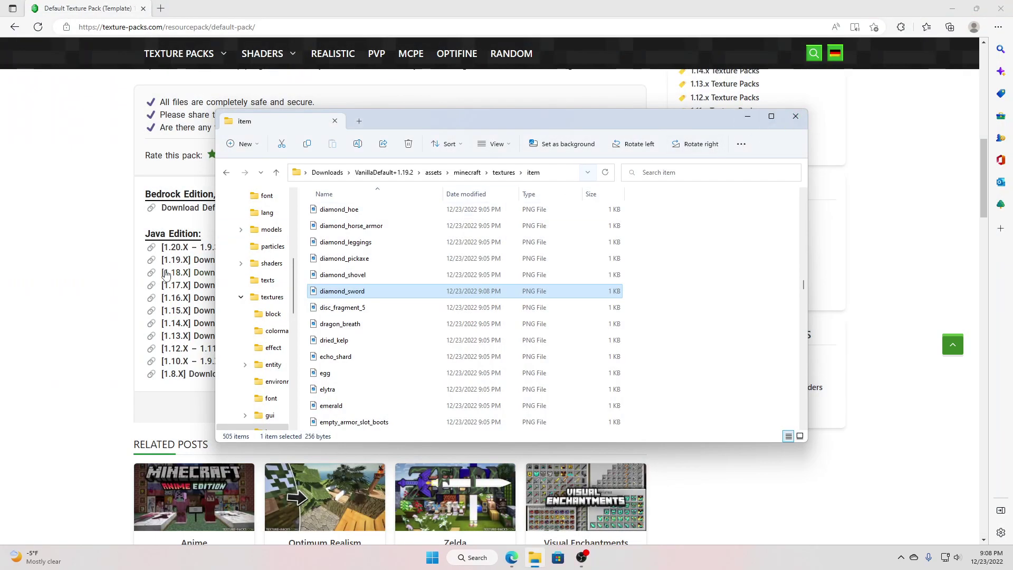
Open the resourcepacks folder inside .minecraft by going through the %appdata% location.
scroll(271, 295, up, 8)
click(453, 563)
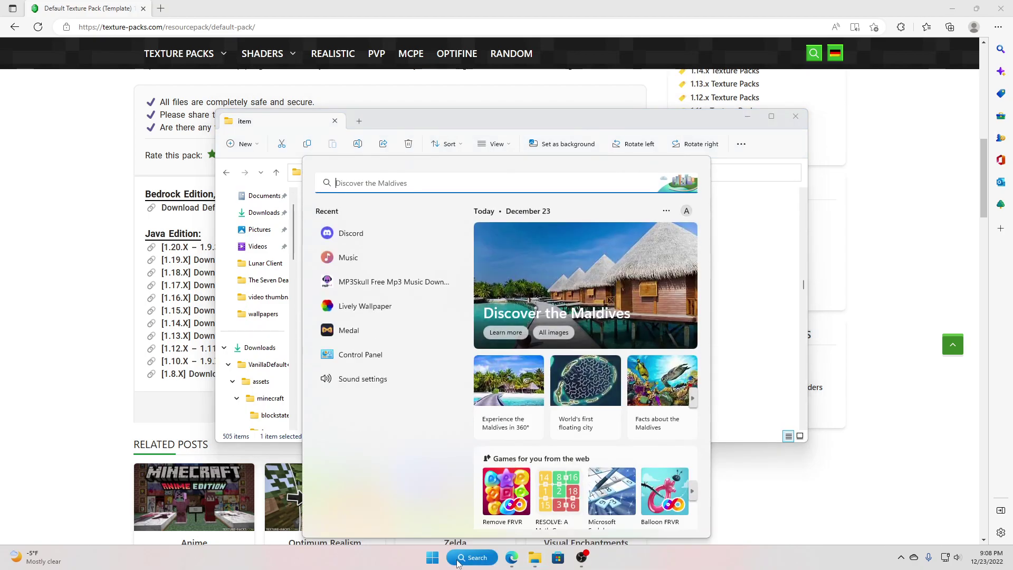
text(%appdata%)
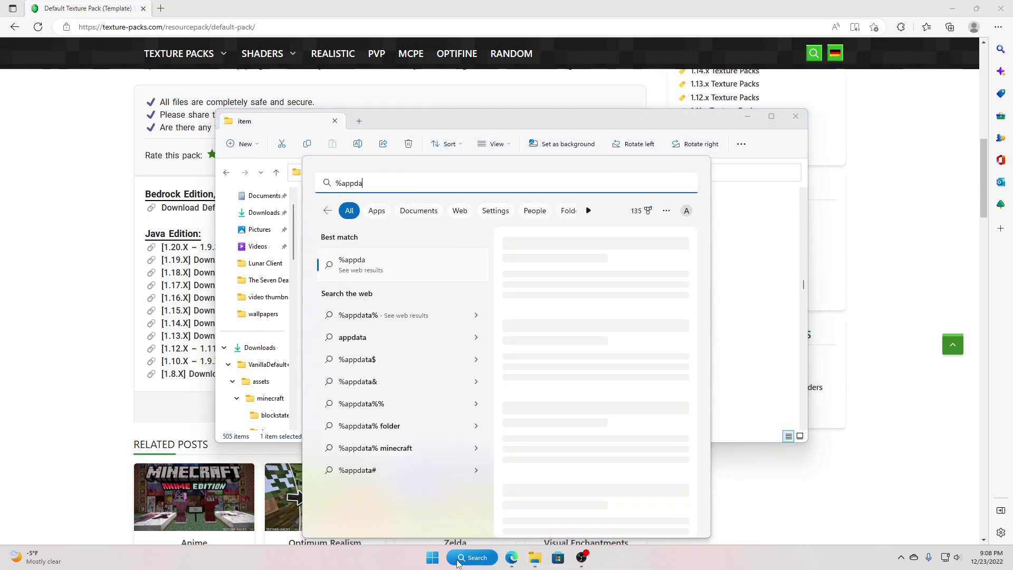
key(Return)
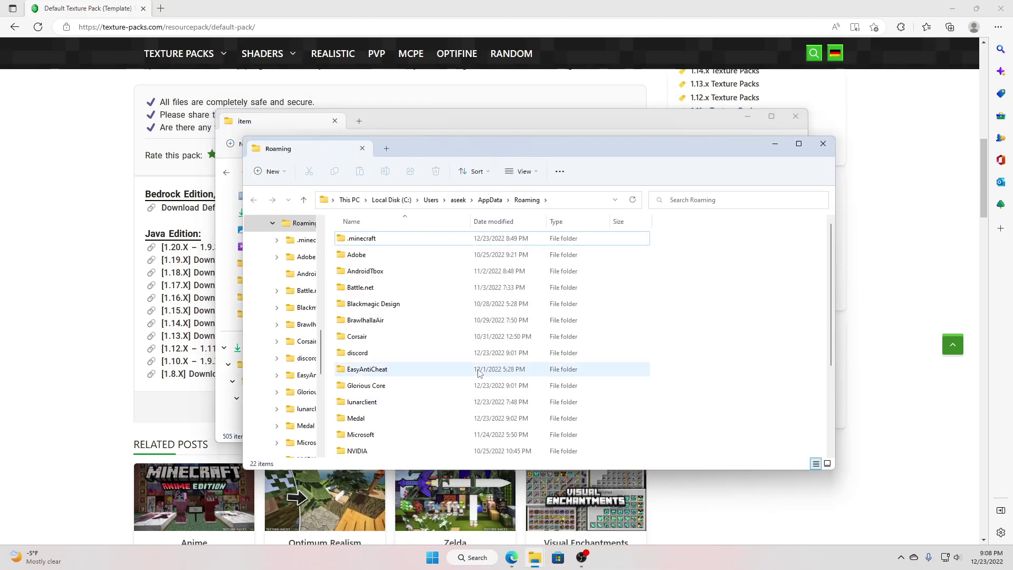
double_click(405, 241)
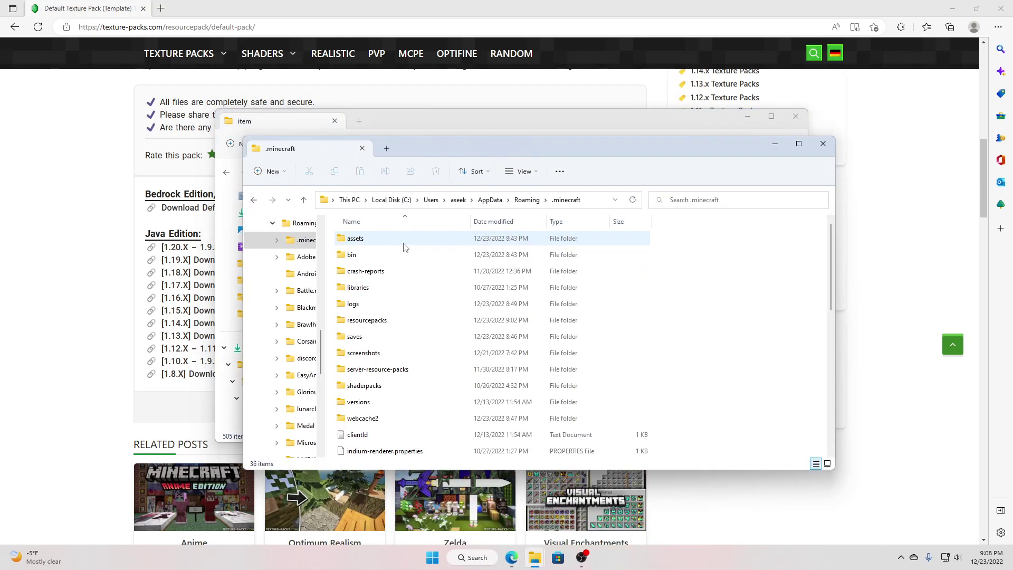
click(380, 325)
double_click(381, 322)
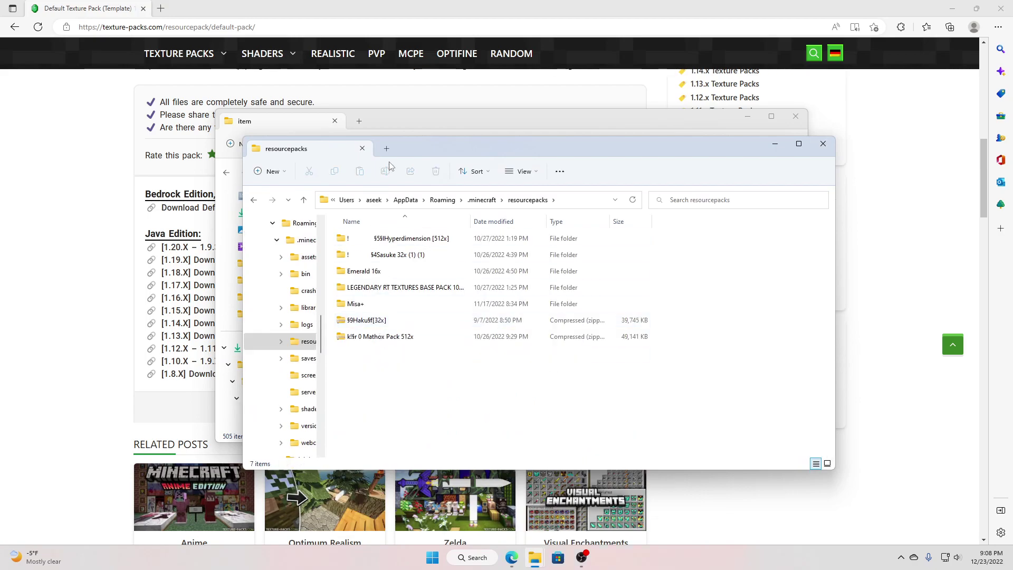
Move the VanillaDefault+1.19.2 folder from Downloads into the resourcepacks folder.
drag(417, 146, 609, 147)
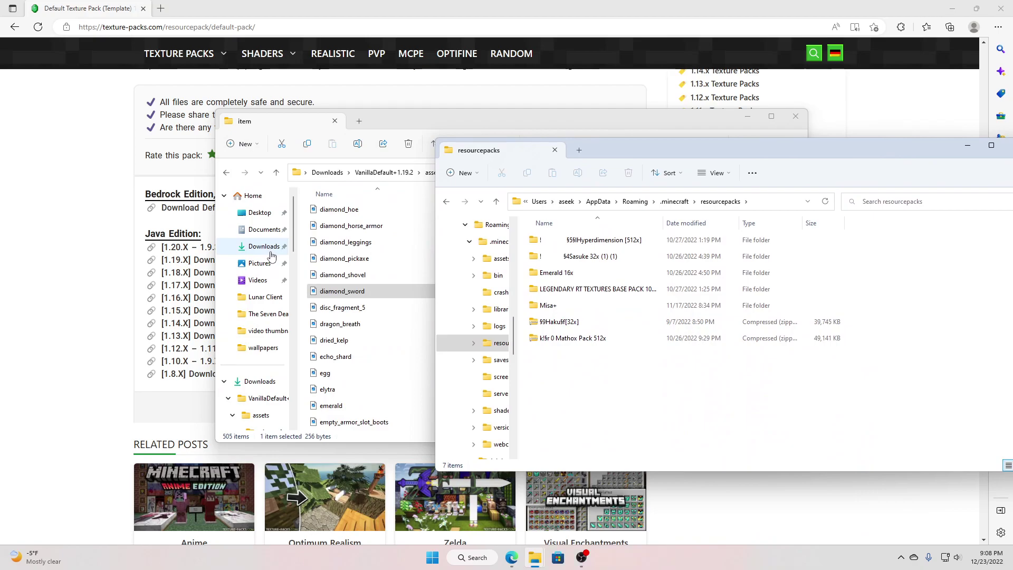
click(269, 249)
drag(520, 117, 241, 119)
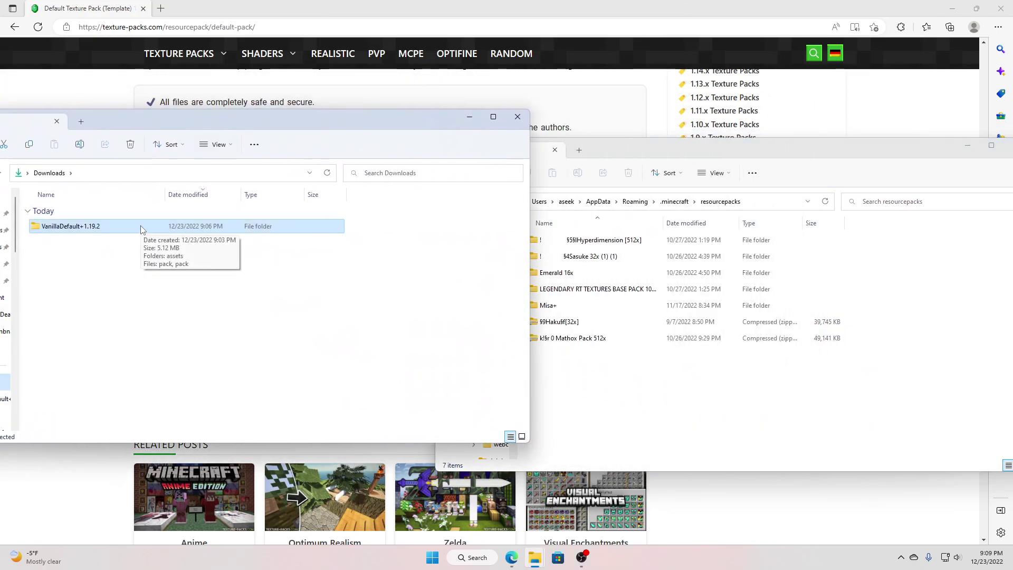
drag(142, 228, 607, 400)
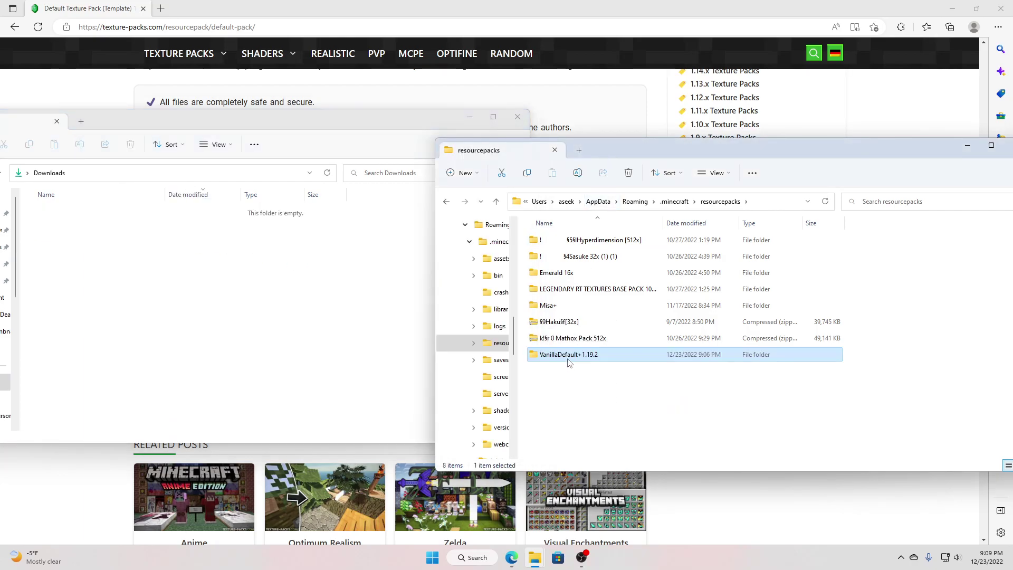
Rename the VanillaDefault+1.19.2 folder in resourcepacks as "test pack 1.19.3".
right_click(569, 363)
click(610, 373)
right_click(584, 365)
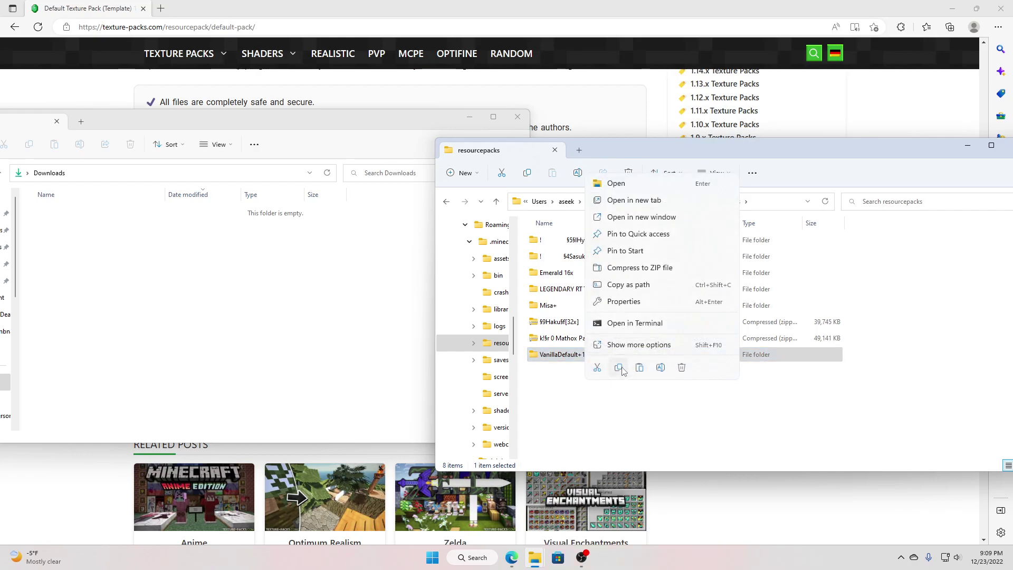
click(660, 367)
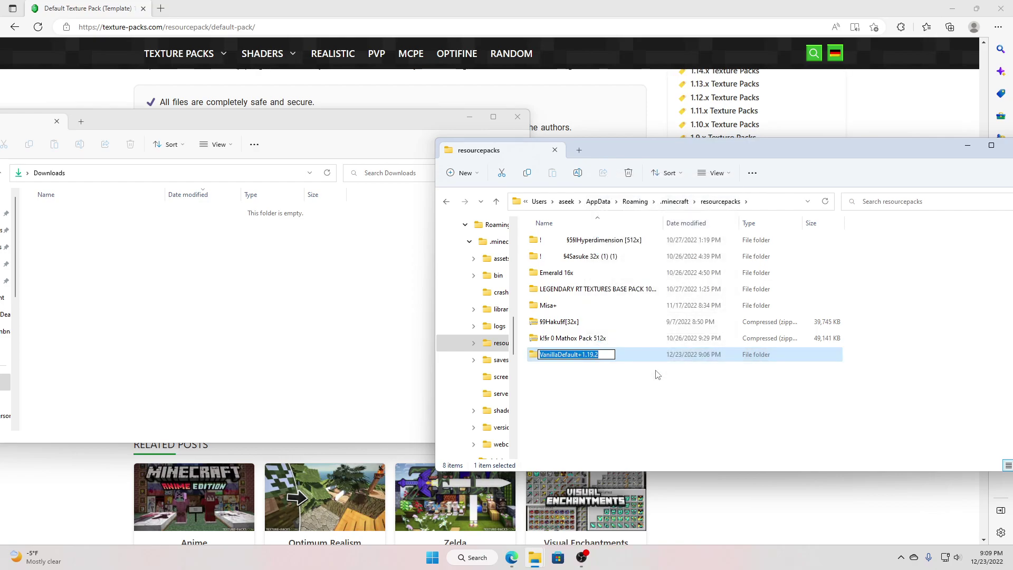
text(test pack)
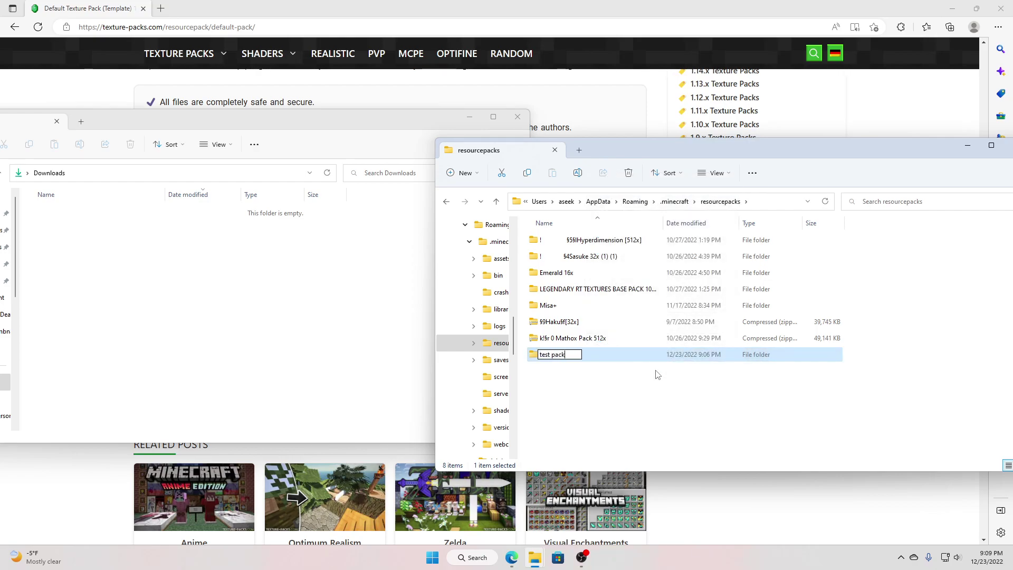
text( 1.19)
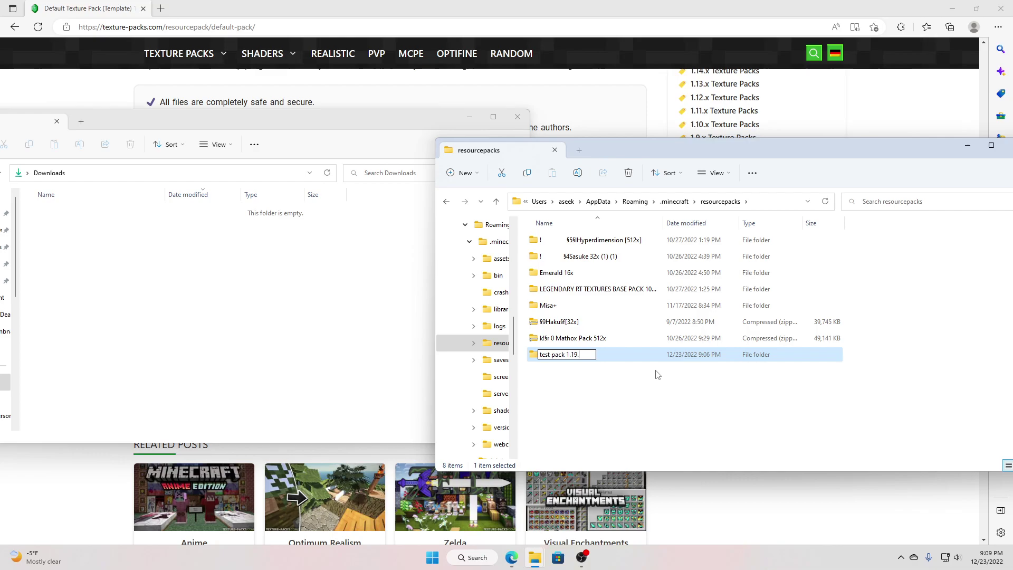
text(.3)
key(Return)
Close both File Explorer windows and the web browser to return to the desktop.
drag(725, 139, 496, 125)
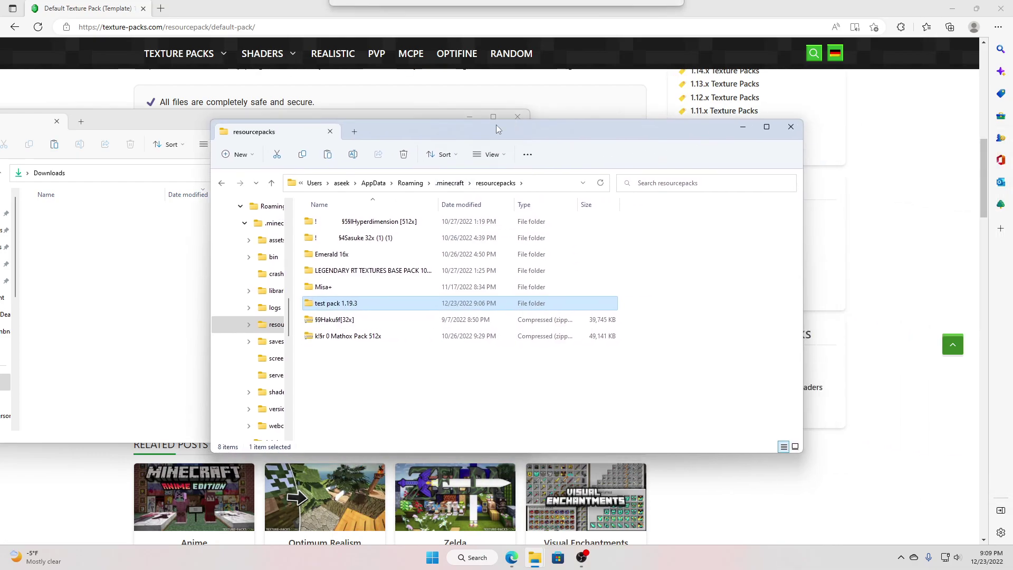
click(791, 131)
click(518, 117)
click(1001, 8)
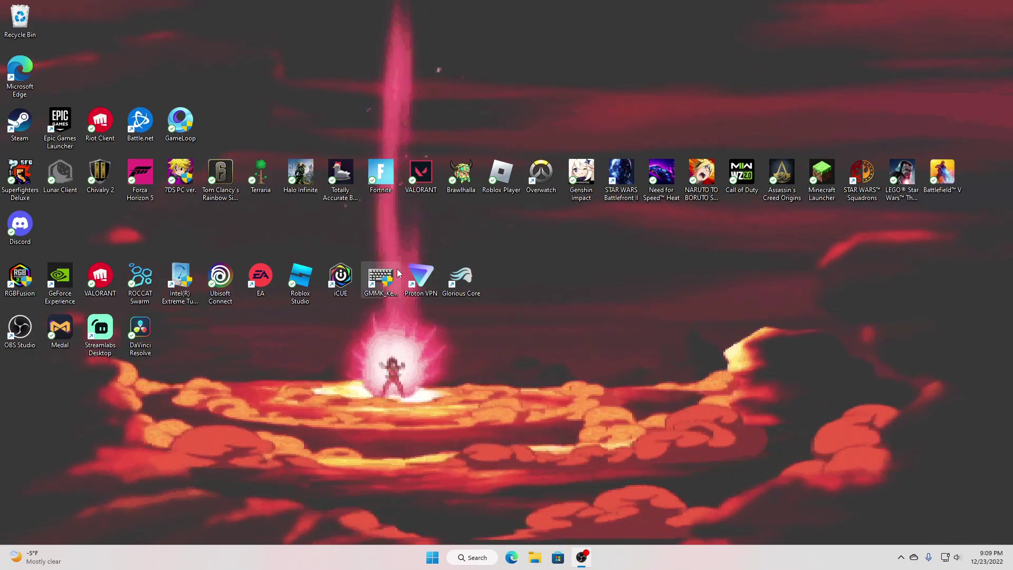
Open the Minecraft Launcher and start the latest release 1.19.3 of Java Edition.
click(821, 174)
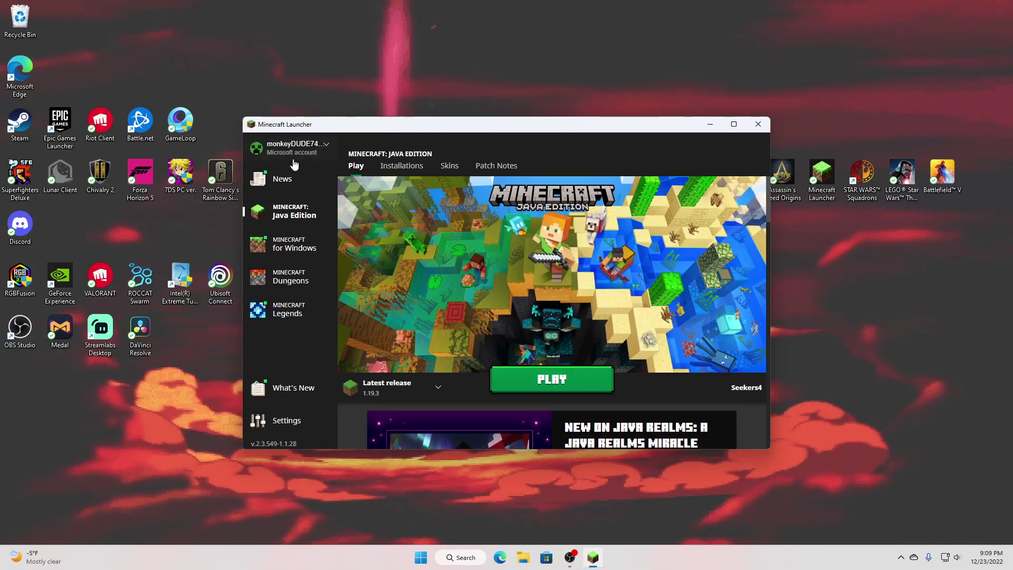
click(532, 380)
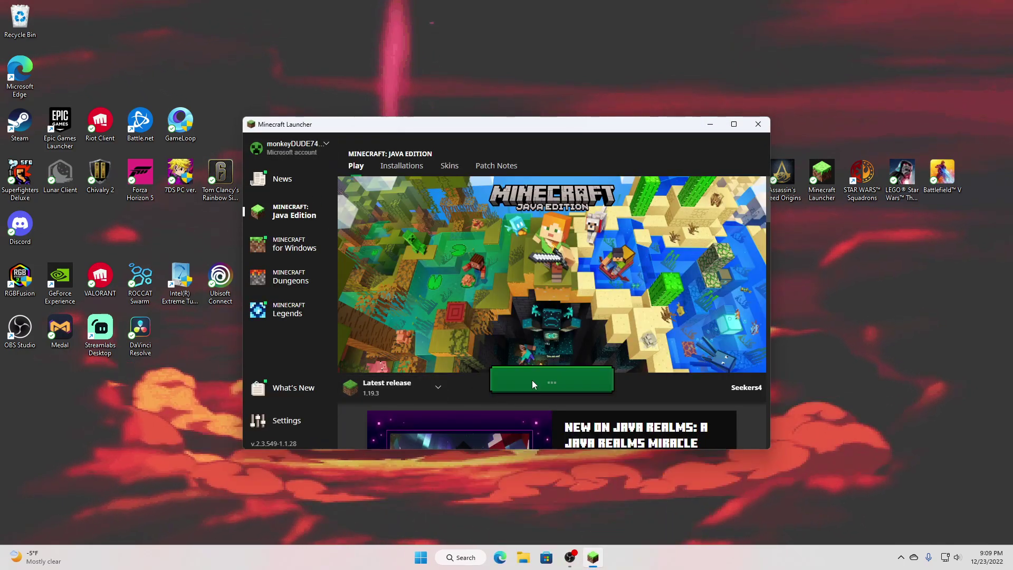
click(734, 126)
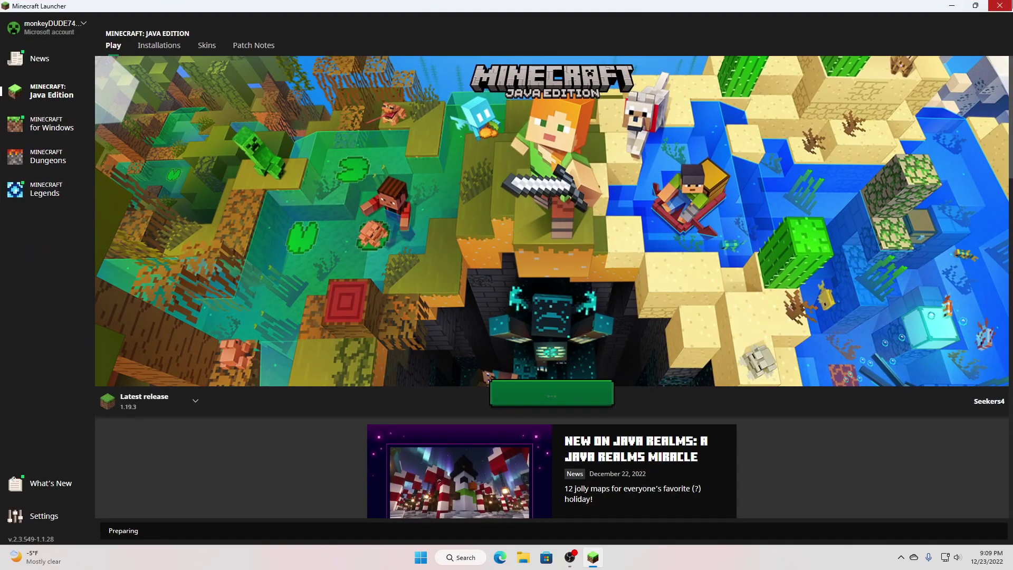
click(976, 6)
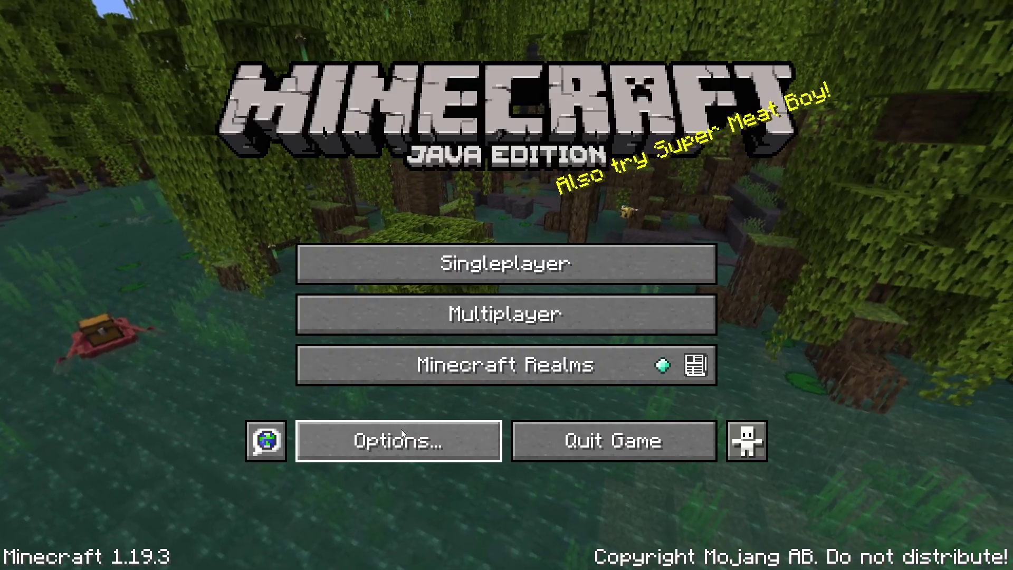
Add test pack 1.19.3 to the selected resource packs, check it in the list, and return to the title screen.
click(402, 431)
click(405, 377)
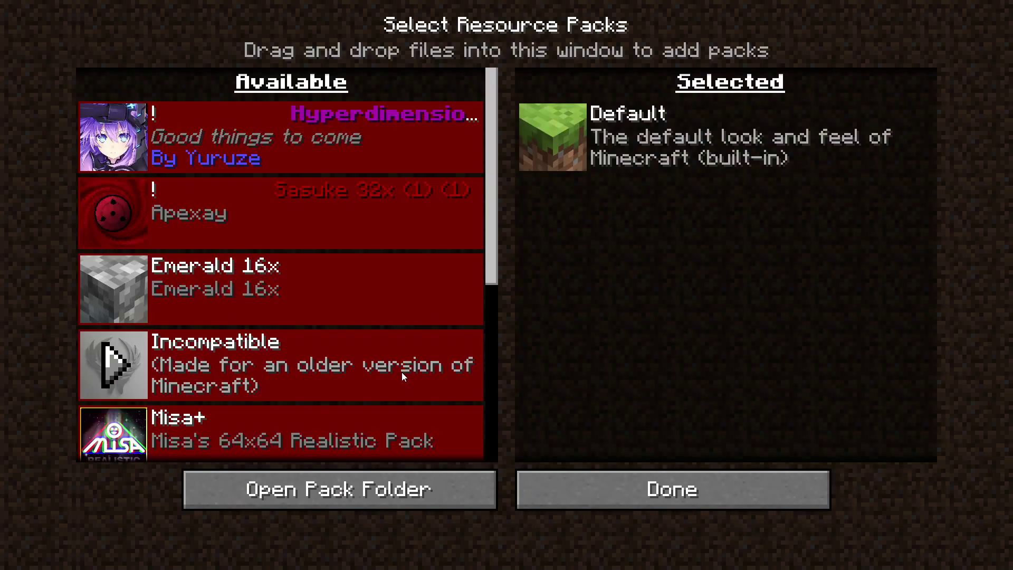
scroll(230, 234, down, 5)
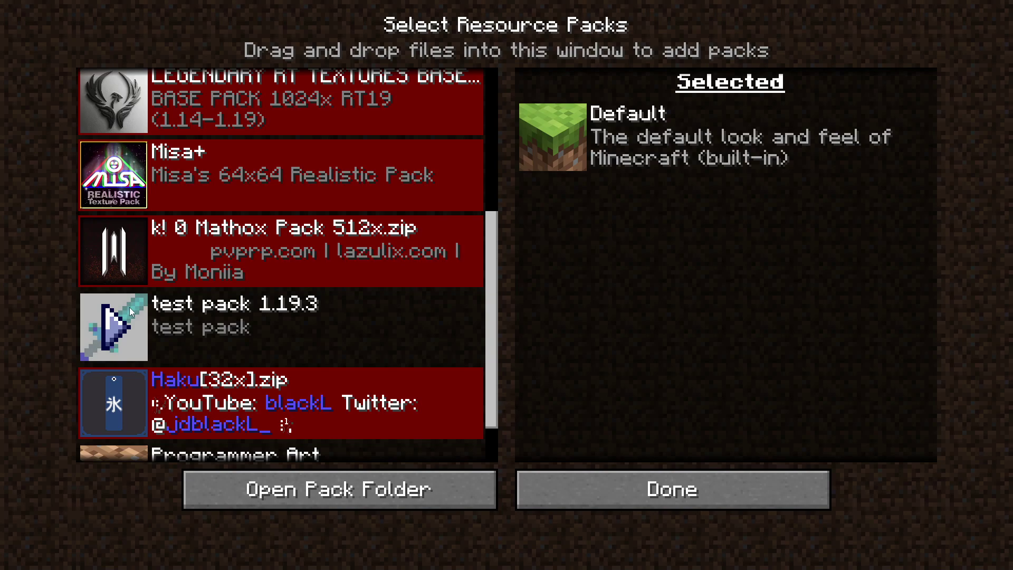
click(129, 307)
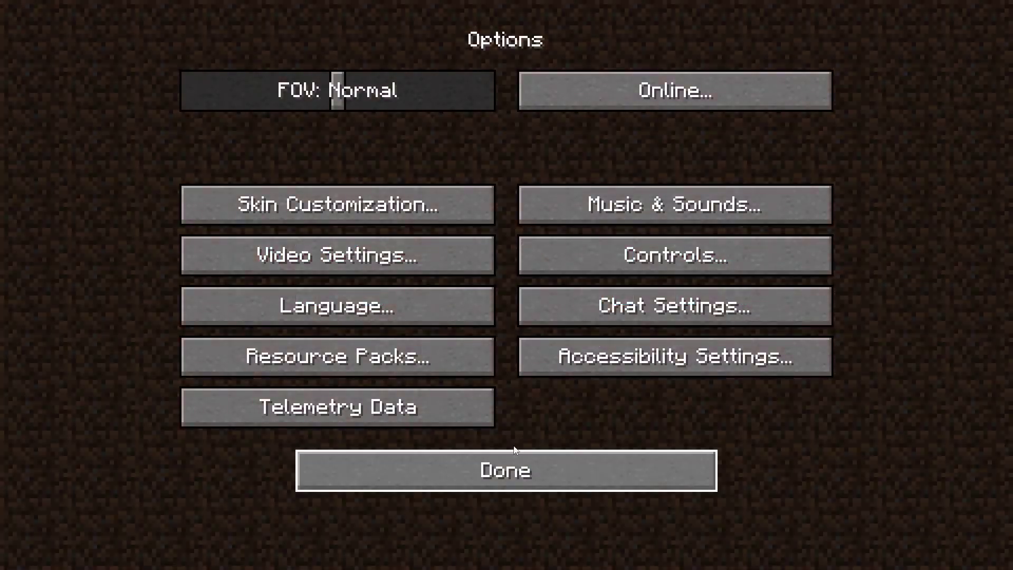
click(338, 356)
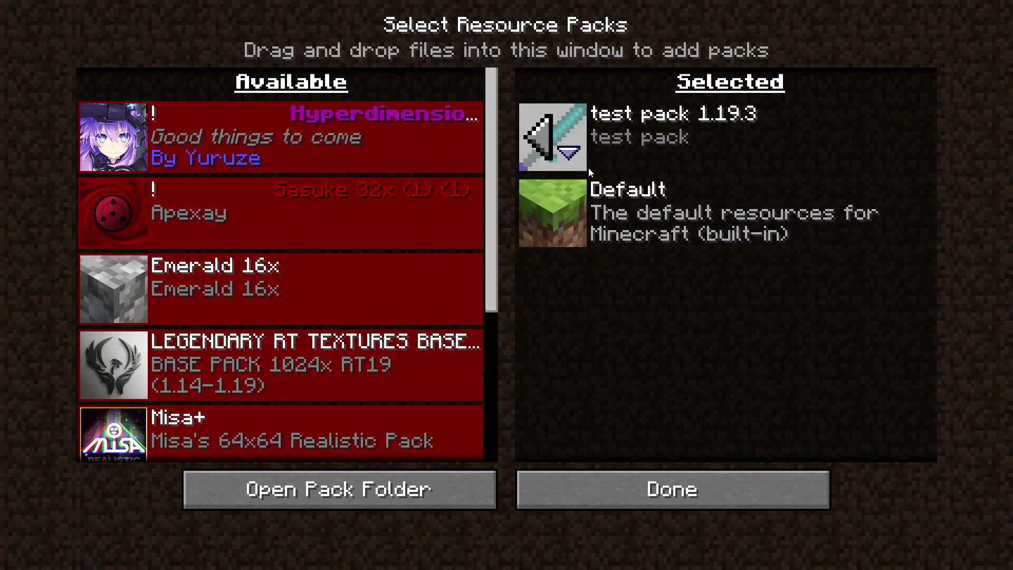
click(671, 500)
click(640, 481)
Load the singleplayer world named "test".
click(512, 272)
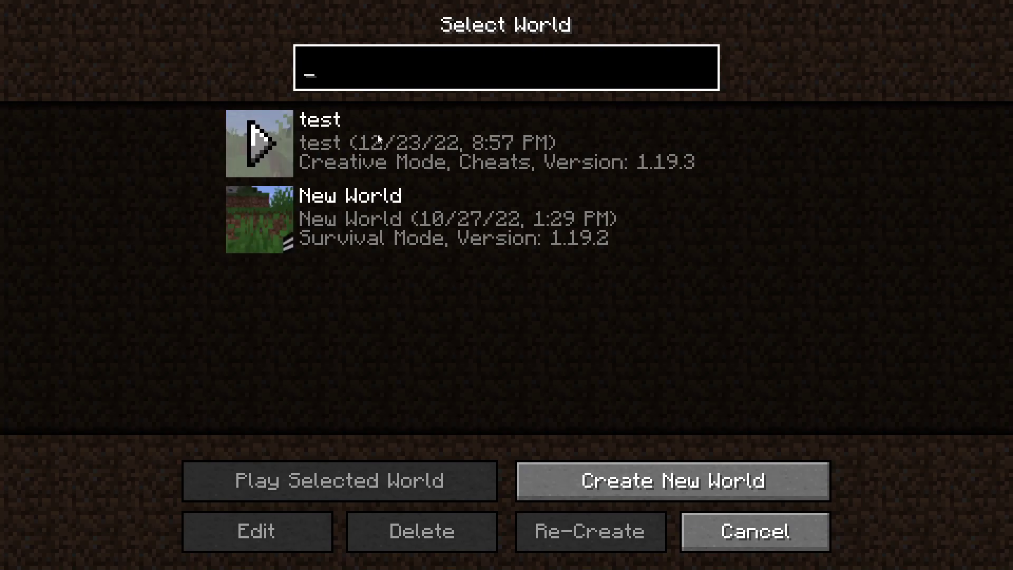
click(312, 144)
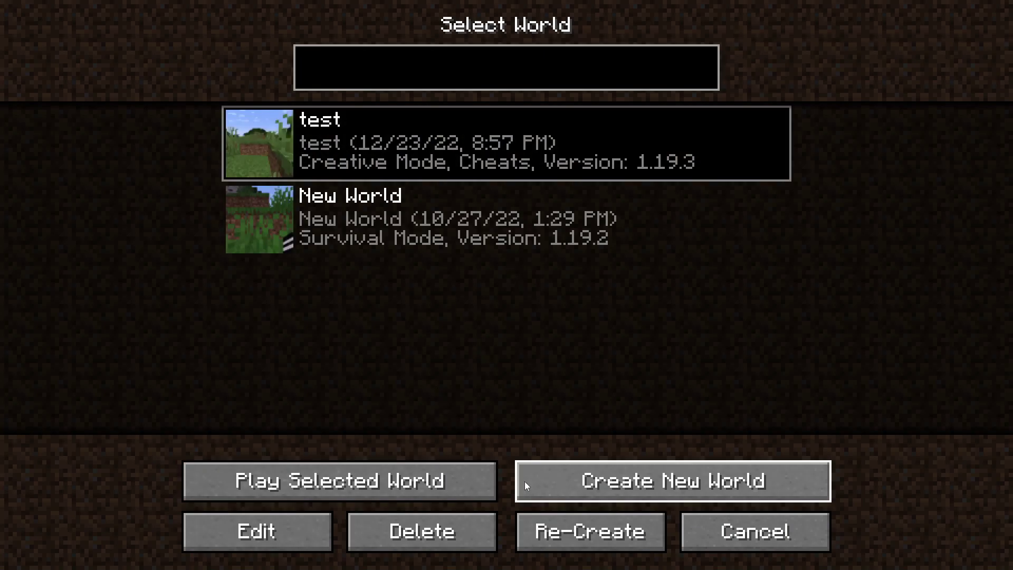
key(Return)
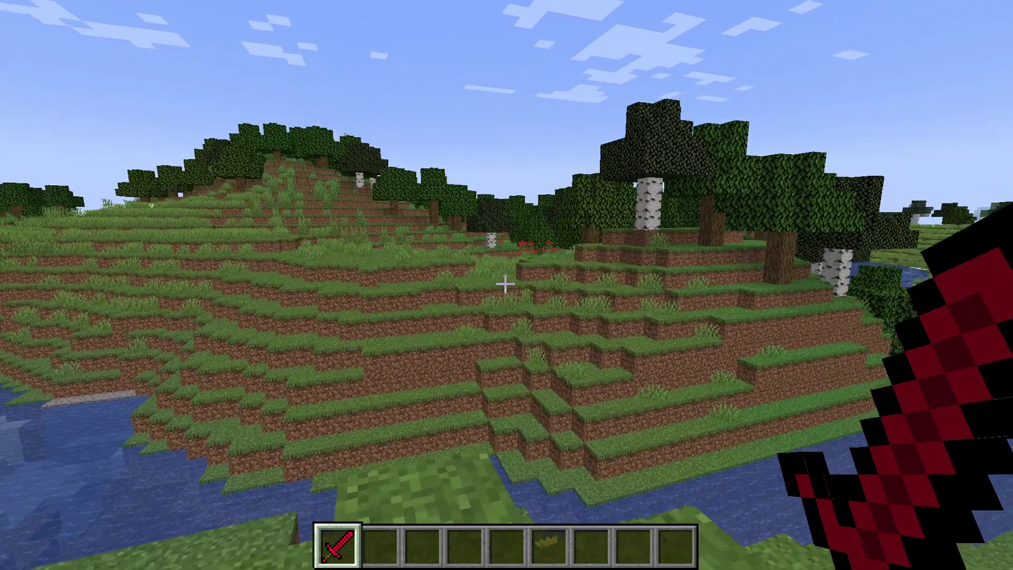
Walk through the world with the recoloured sword in hand and switch to the front-facing third-person view.
key(shift+F3)
key(F3)
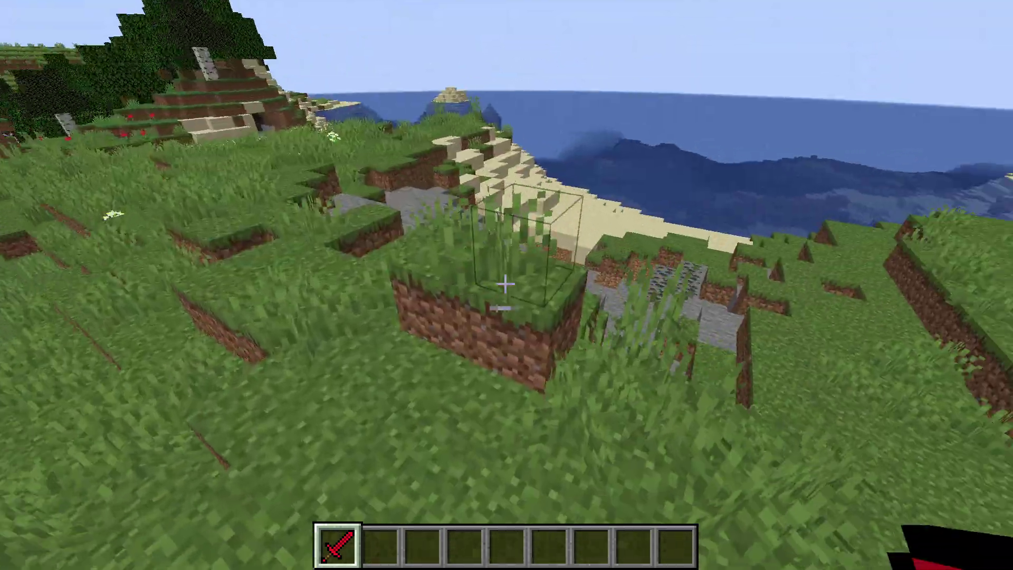
key(w)
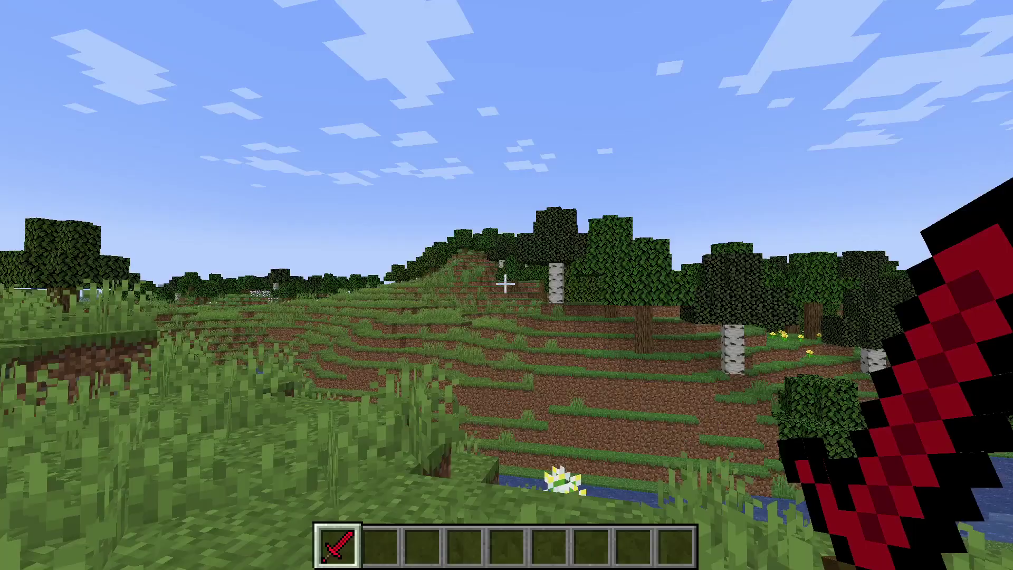
key(F5)
key(F5)
Examine the textures in the creative inventory's item categories, including Search Items, Redstone and Building Blocks.
key(e)
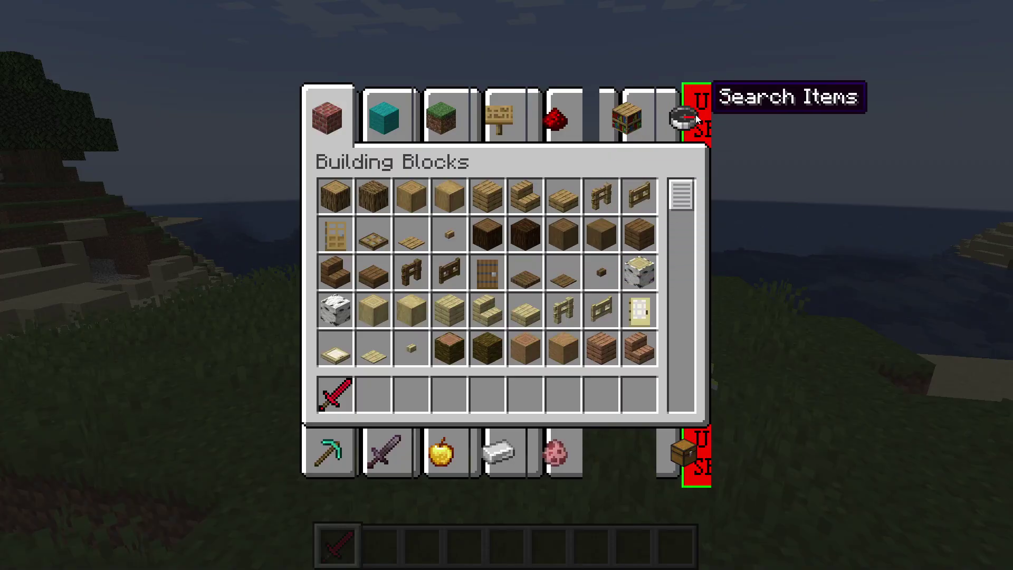
click(700, 115)
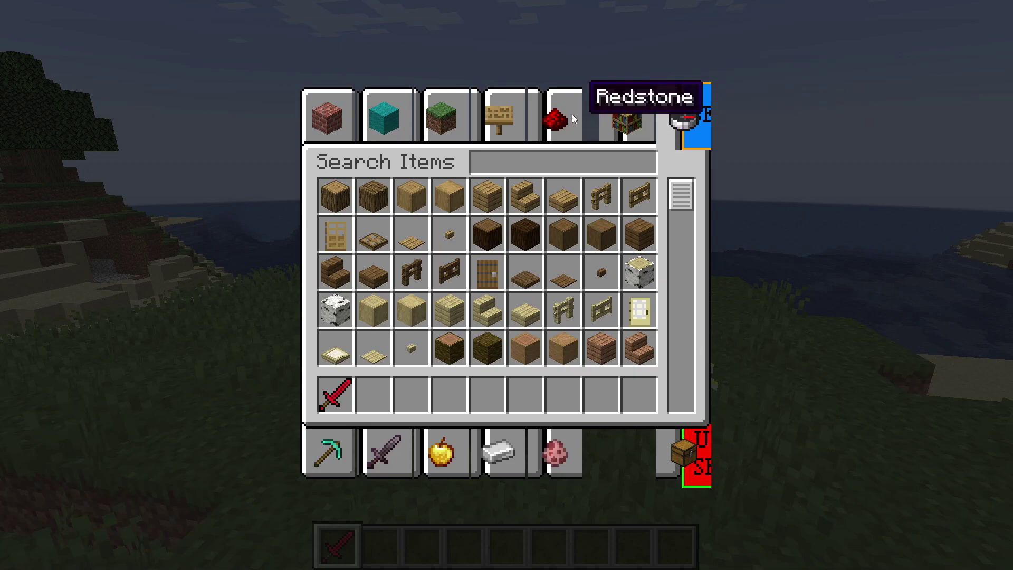
click(578, 117)
click(627, 117)
click(685, 115)
click(557, 117)
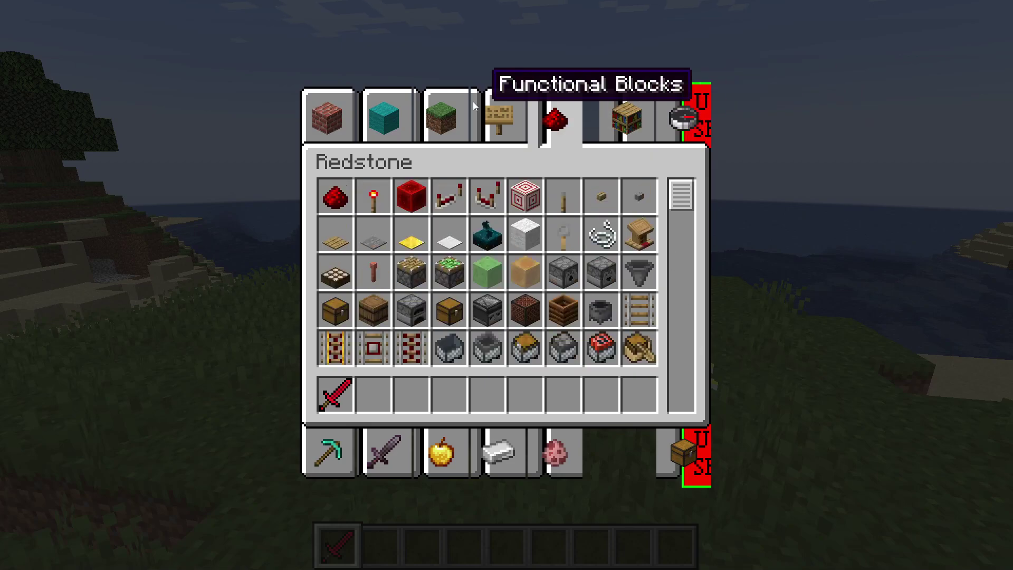
click(442, 117)
click(328, 116)
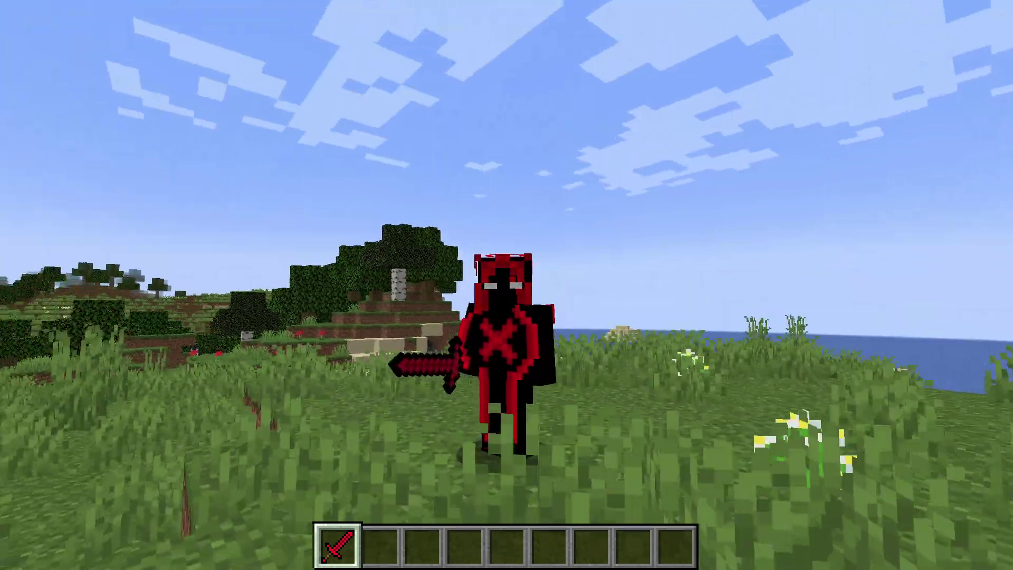
Swing the recoloured sword in the front-facing third-person view and in first person, cycling through the camera perspectives.
click(506, 285)
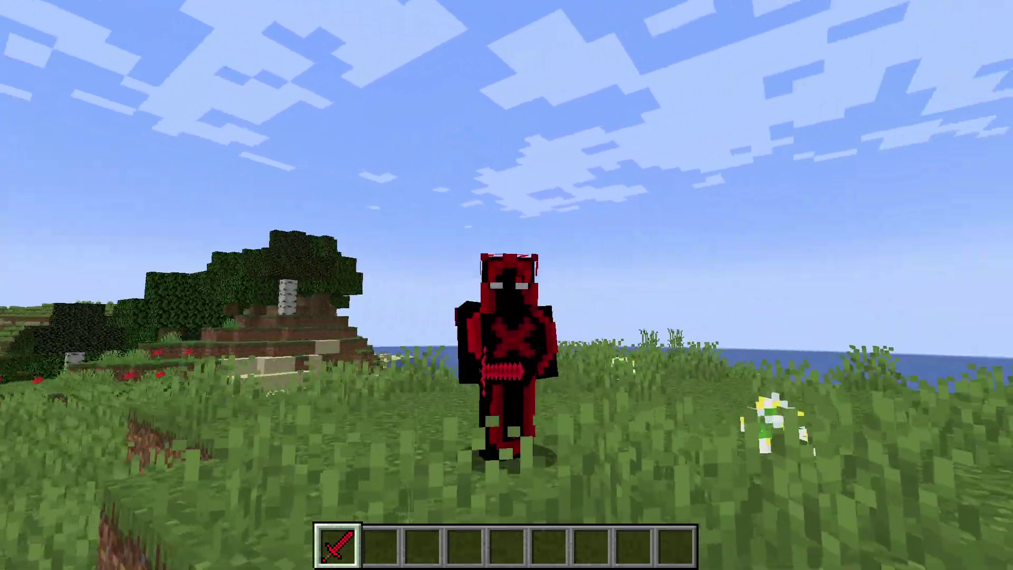
click(507, 285)
key(F5)
key(F5)
key(F5)
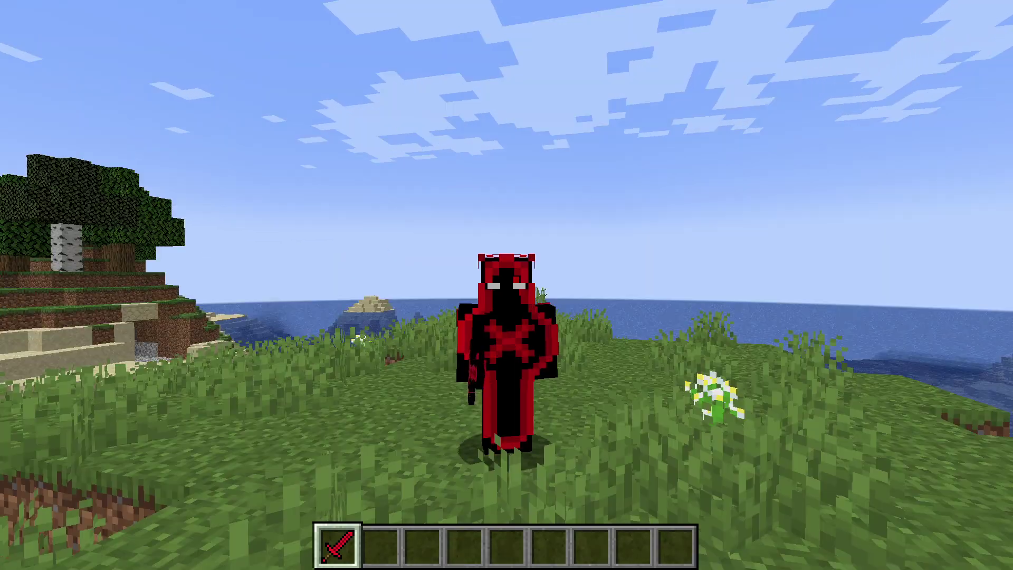
key(F5)
click(505, 284)
click(505, 284)
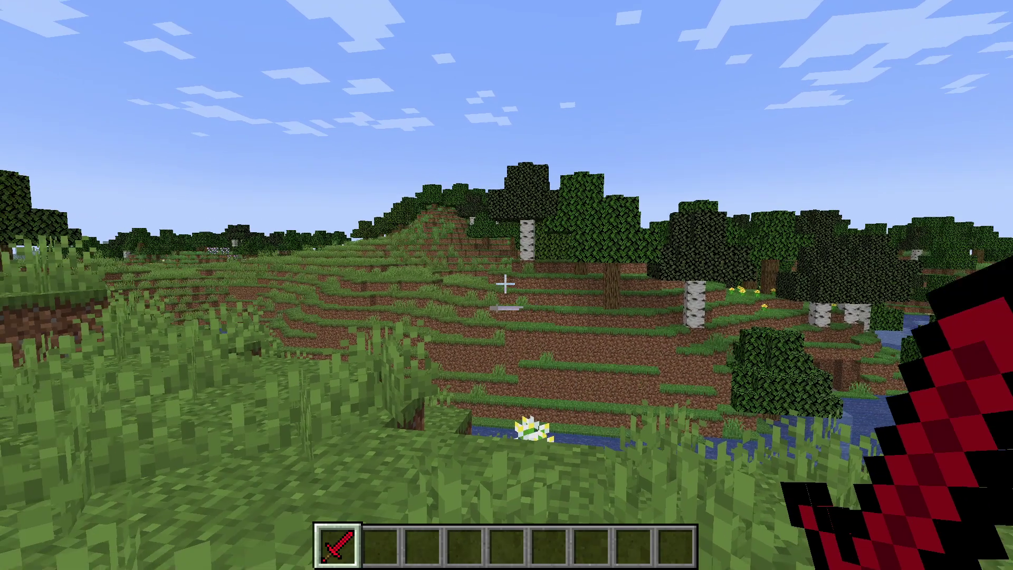